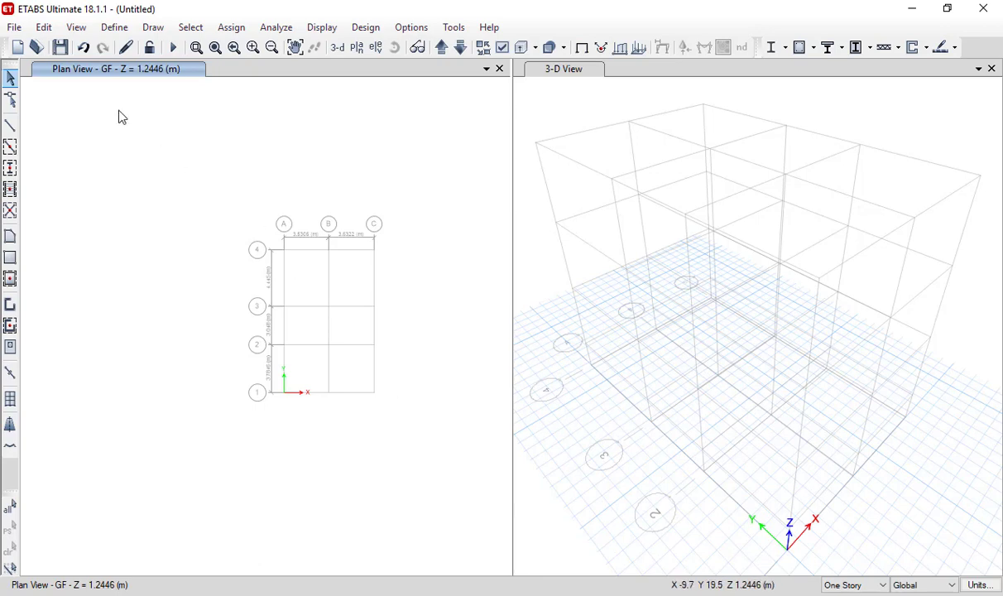
Open the frame section definitions and start a new concrete rectangular frame property.
{"action": "left_click", "coordinate": [114, 28]}
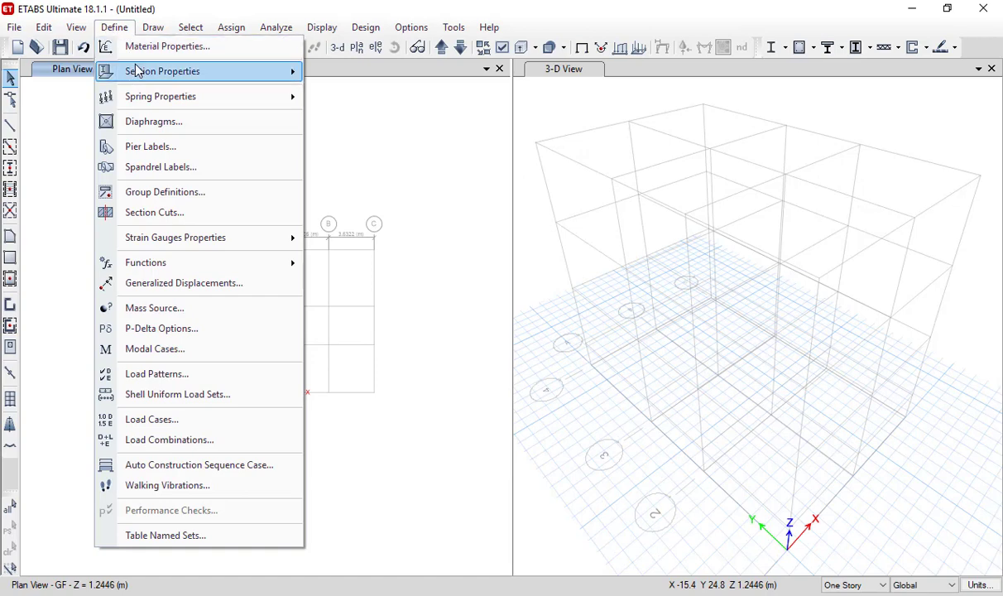
{"action": "mouse_move", "coordinate": [137, 71]}
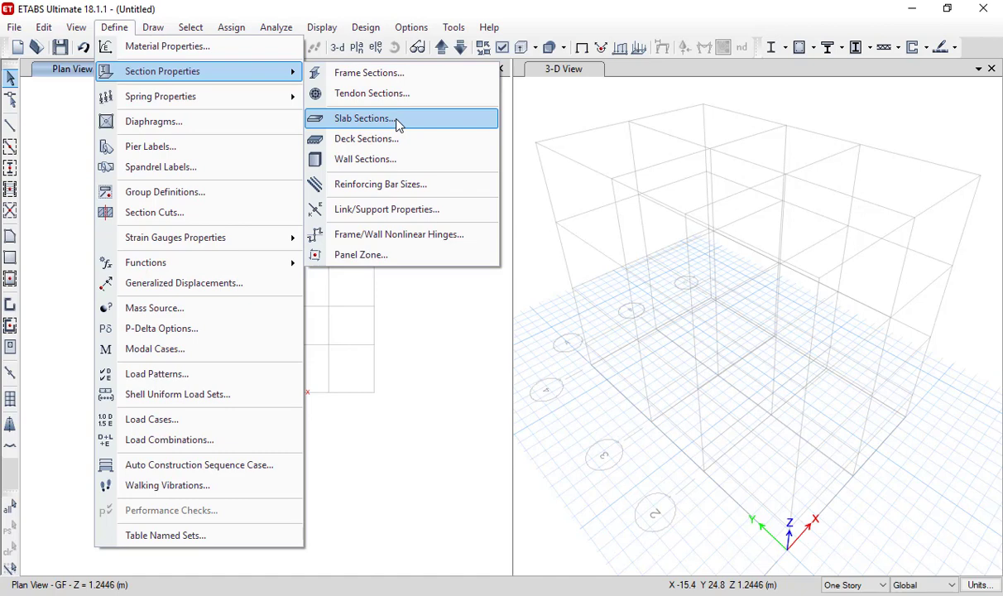
{"action": "left_click", "coordinate": [369, 73]}
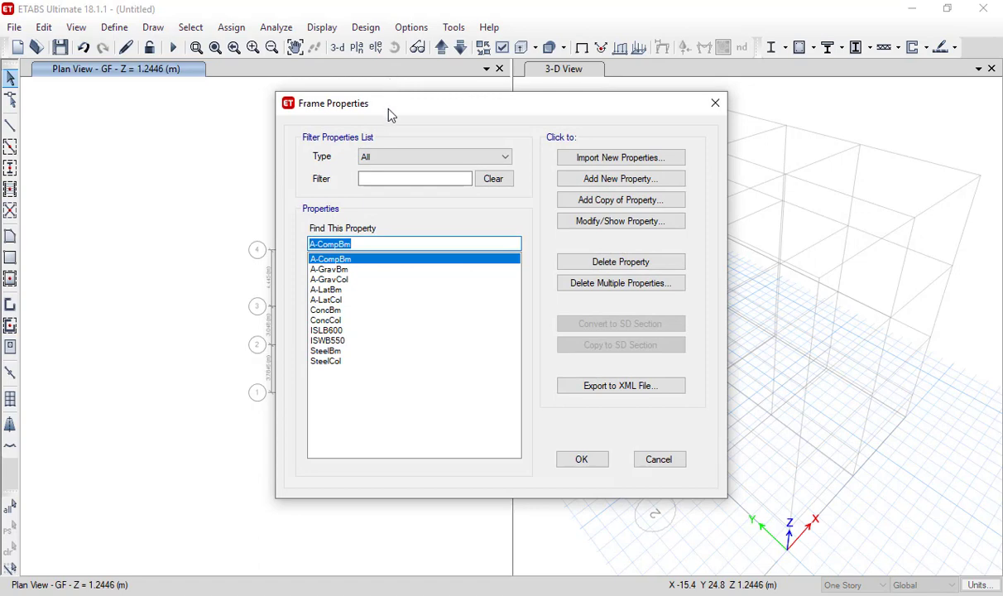
{"action": "left_click_drag", "start_coordinate": [367, 105], "coordinate": [249, 97]}
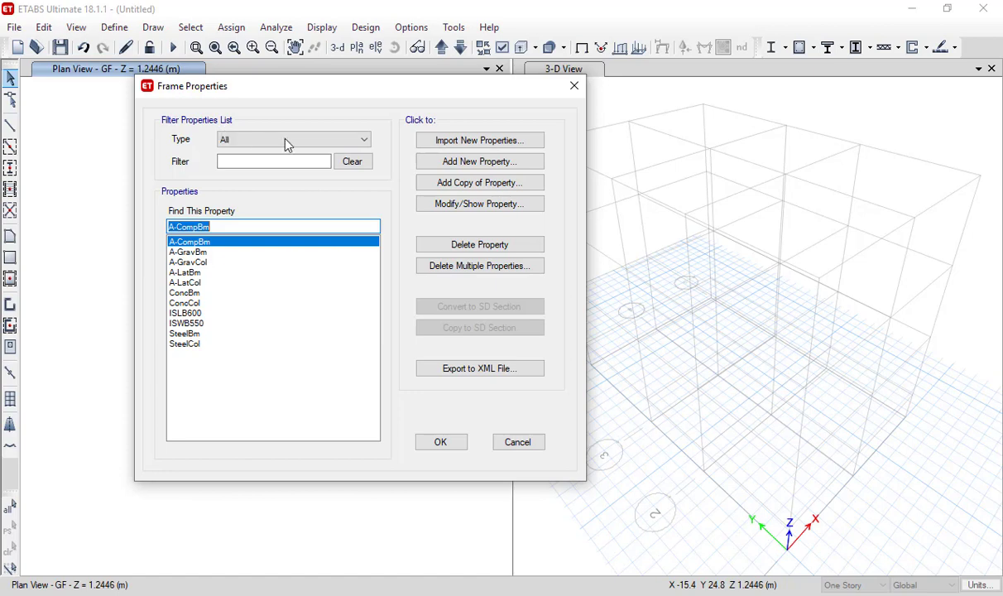
{"action": "left_click", "coordinate": [468, 162]}
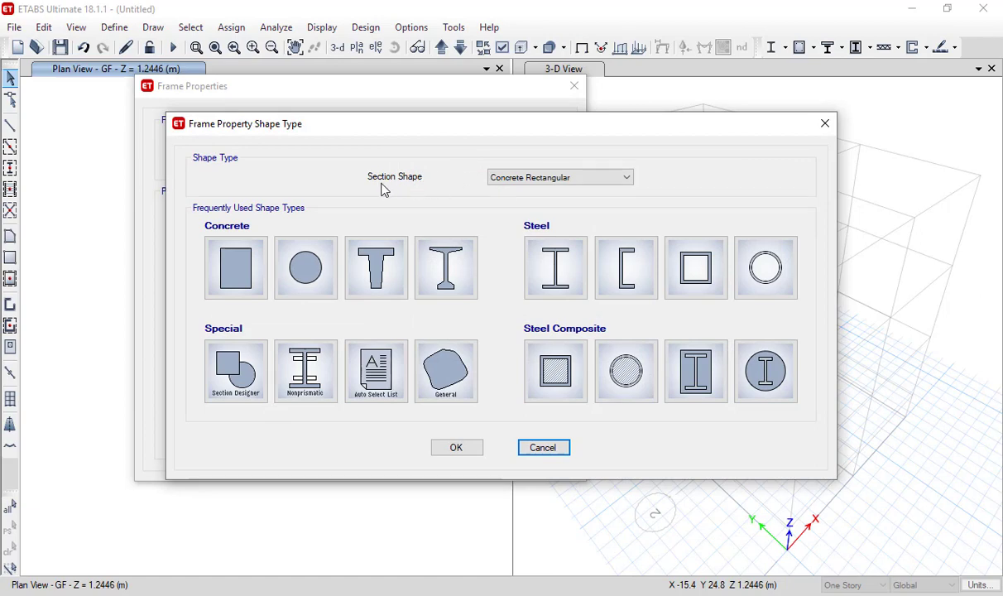
{"action": "left_click", "coordinate": [534, 177]}
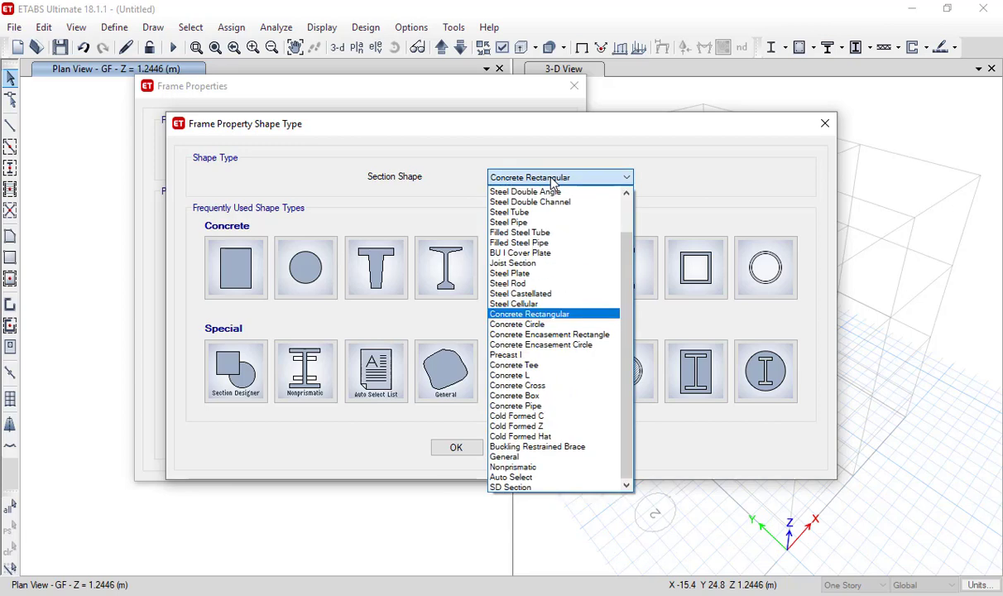
{"action": "left_click", "coordinate": [553, 179]}
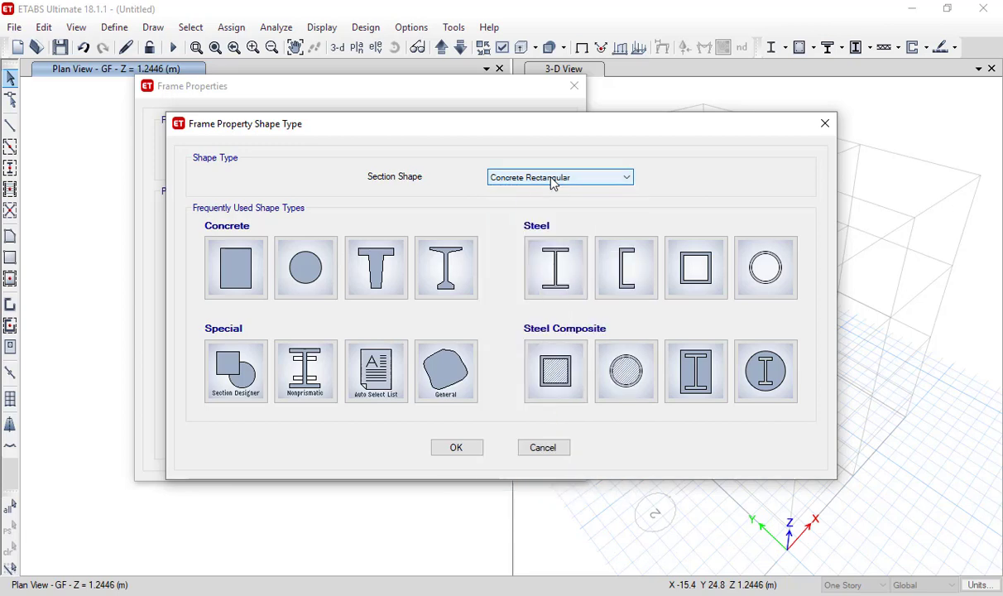
{"action": "left_click", "coordinate": [236, 286]}
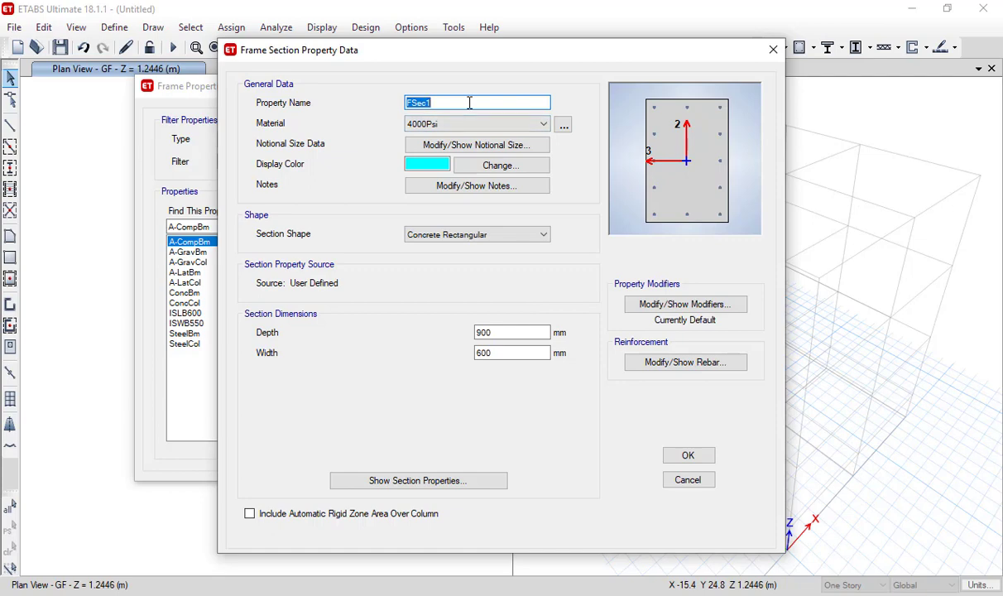
Name the new frame section BEAM and assign M20 as its material.
{"action": "type", "text": "b"}
{"action": "key", "text": "BackSpace"}
{"action": "type", "text": "BEAM"}
{"action": "left_click", "coordinate": [454, 124]}
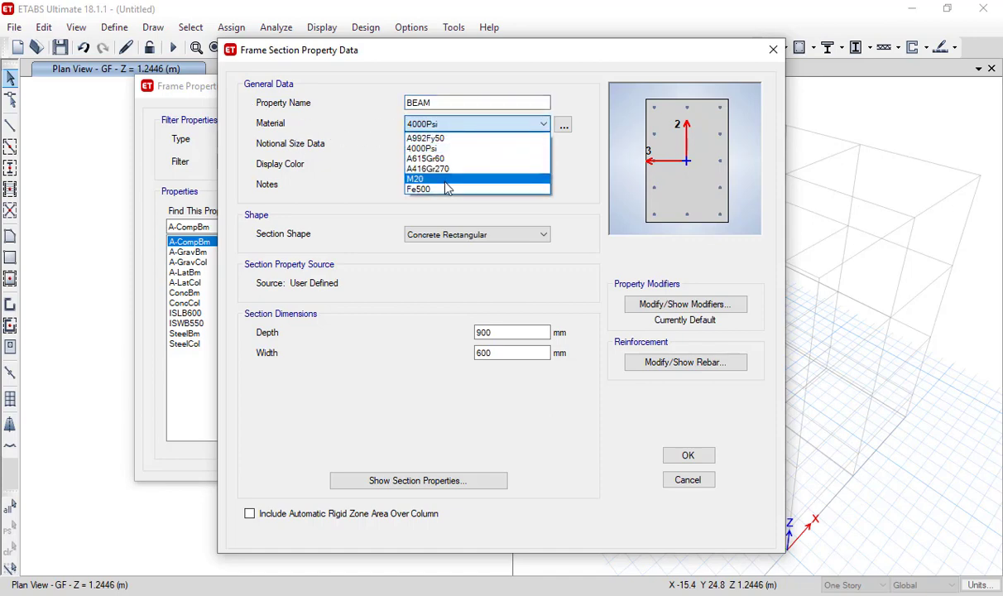
{"action": "left_click", "coordinate": [447, 179]}
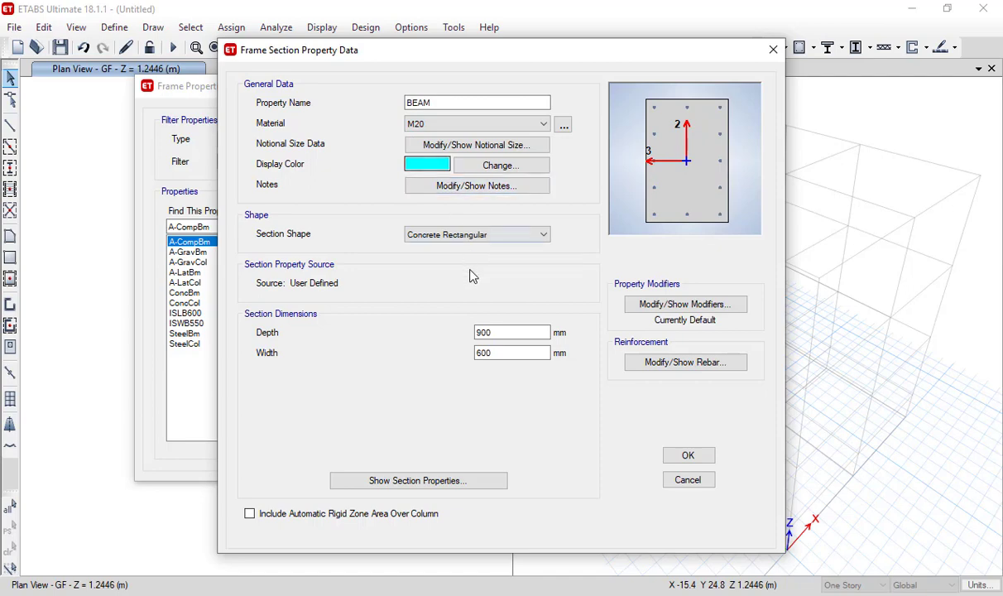
Set the BEAM section dimensions to 350 mm depth and 230 mm width.
{"action": "left_click_drag", "start_coordinate": [497, 332], "coordinate": [465, 334]}
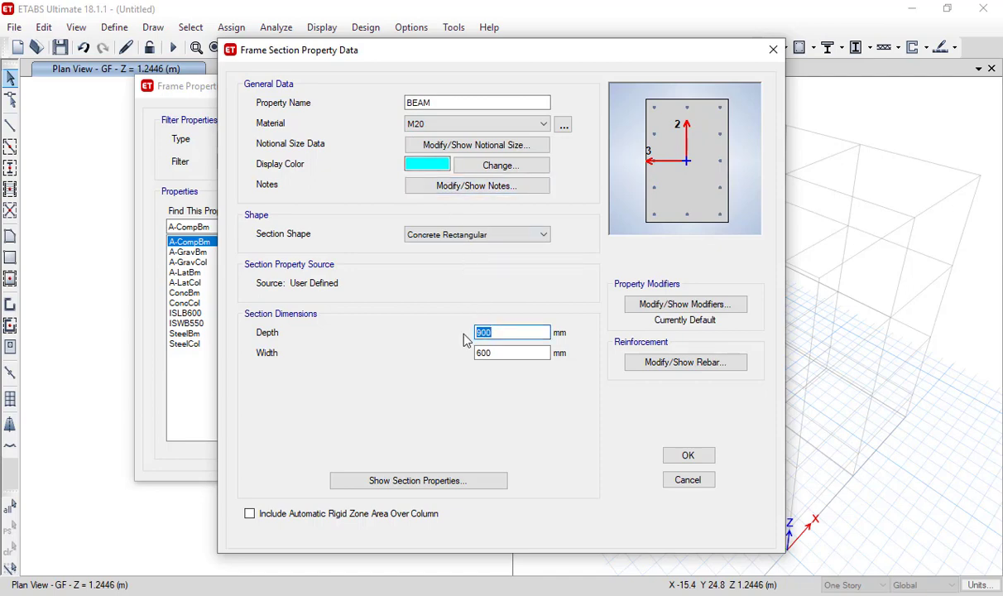
{"action": "type", "text": "350"}
{"action": "key", "text": "Tab"}
{"action": "type", "text": "230"}
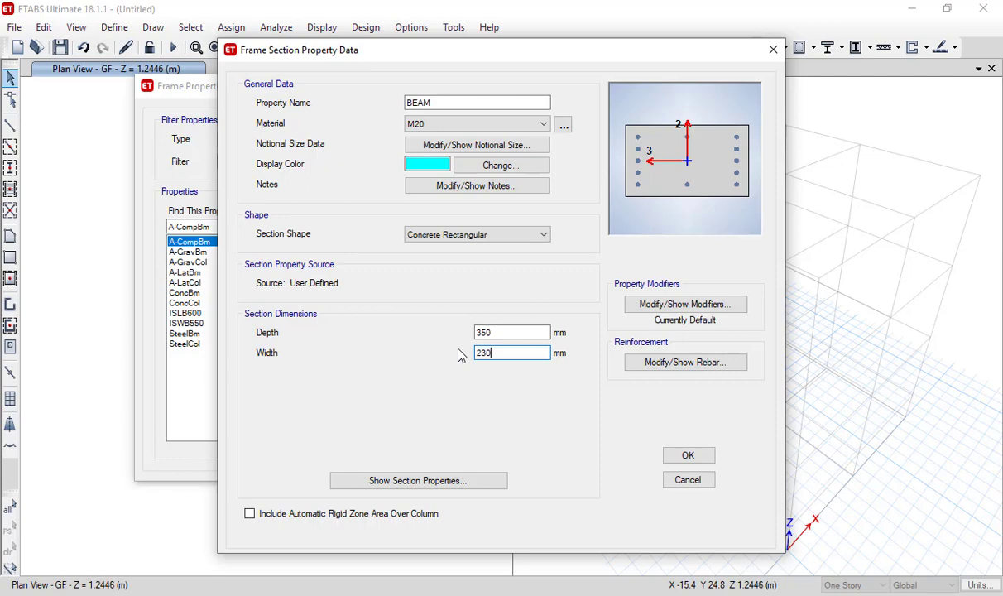
Set the BEAM reinforcement to M3 Design Only (Beam) with Fe500 for both longitudinal and confinement bars.
{"action": "left_click", "coordinate": [686, 364]}
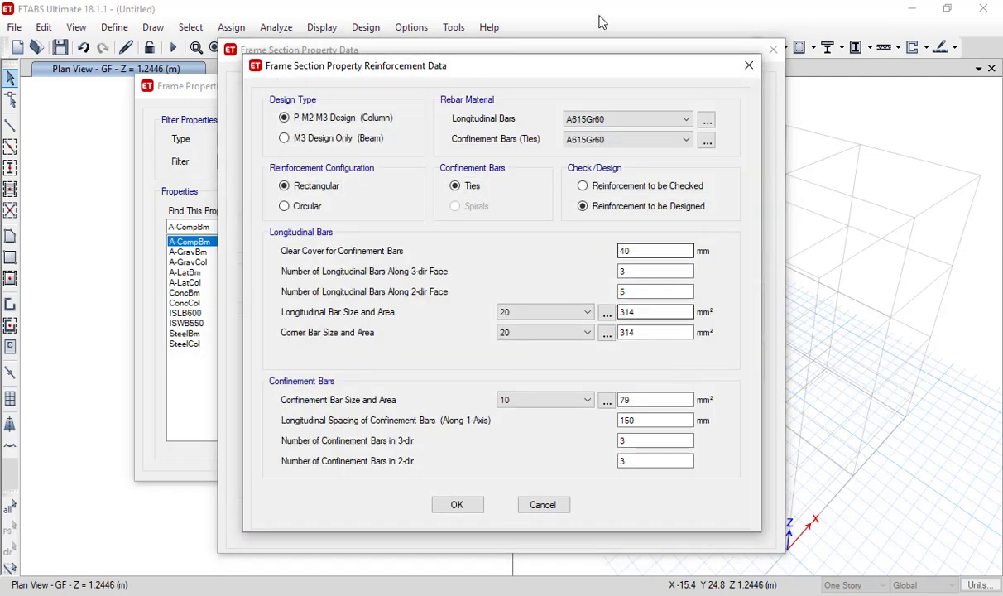
{"action": "left_click_drag", "start_coordinate": [589, 73], "coordinate": [406, 65]}
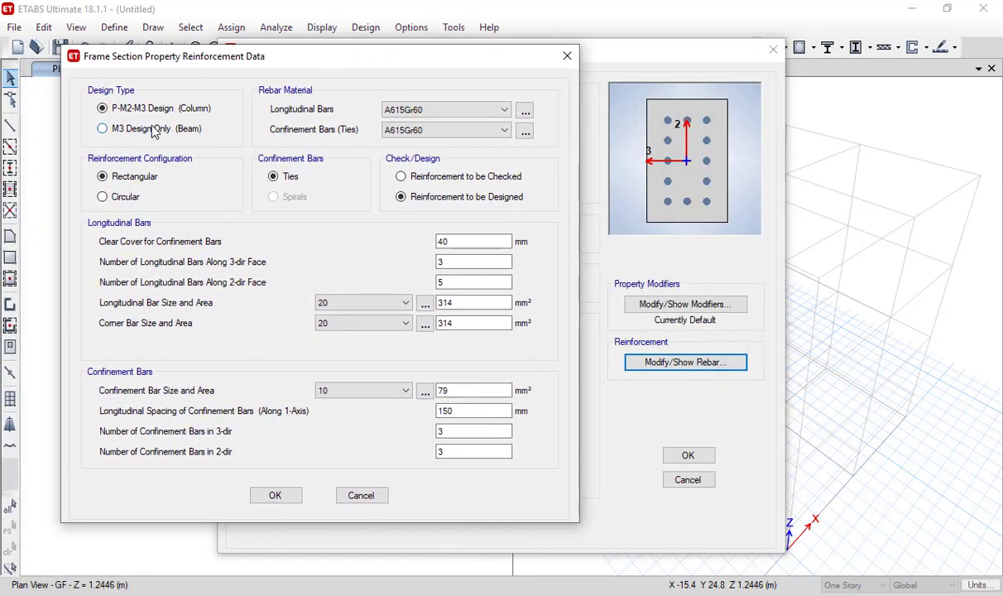
{"action": "left_click", "coordinate": [102, 128]}
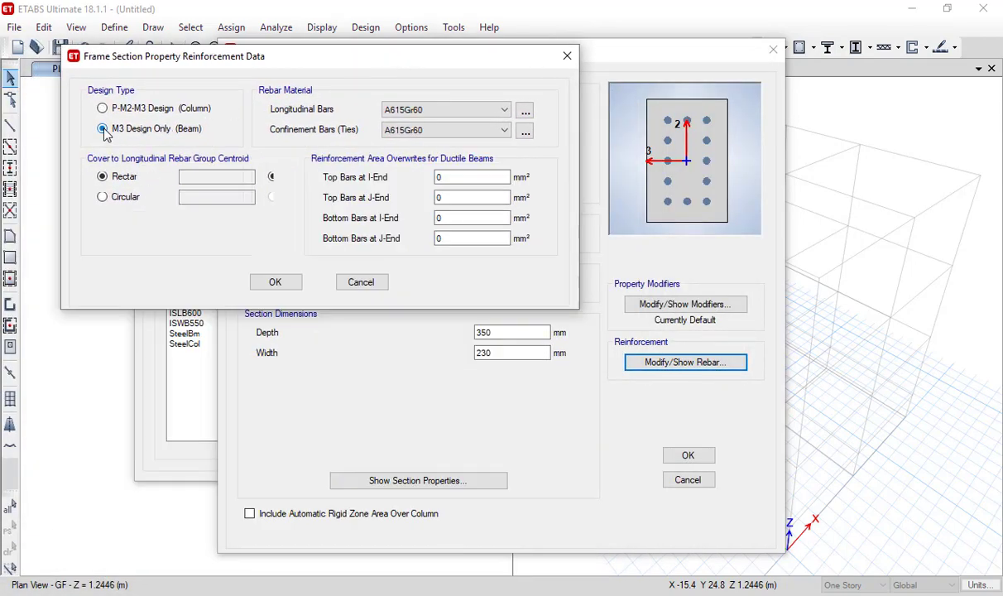
{"action": "left_click", "coordinate": [420, 117]}
{"action": "left_click", "coordinate": [410, 134]}
{"action": "left_click", "coordinate": [435, 130]}
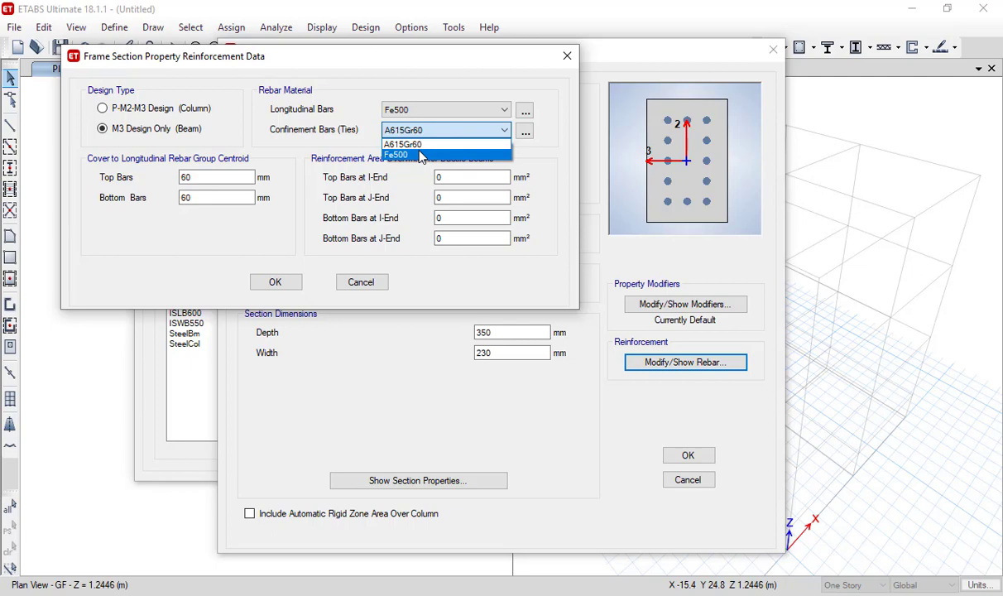
{"action": "left_click", "coordinate": [420, 156]}
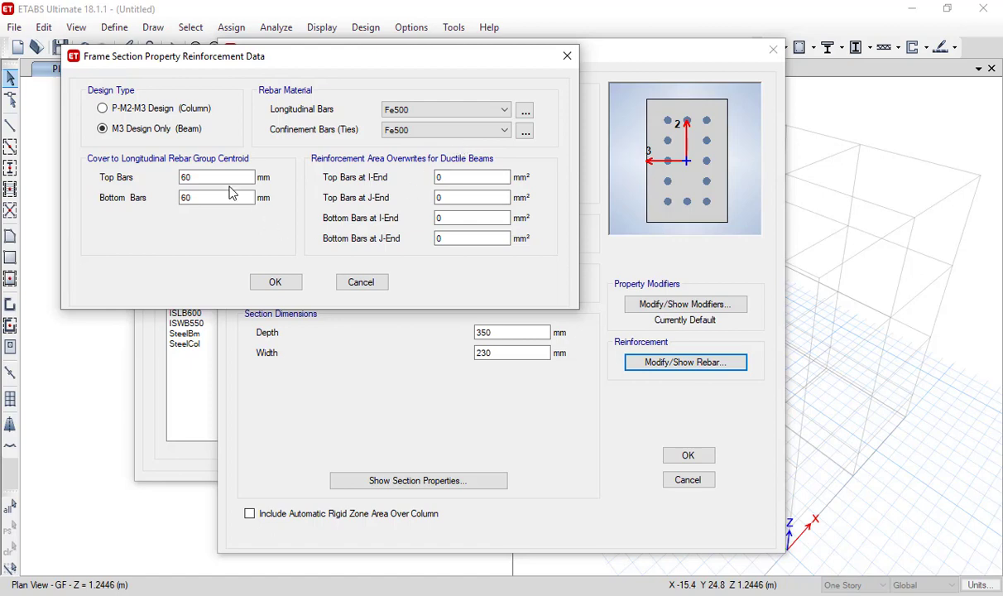
Set the top and bottom rebar cover to 25 mm each and accept the BEAM section definition.
{"action": "double_click", "coordinate": [180, 173]}
{"action": "type", "text": "25"}
{"action": "double_click", "coordinate": [203, 197]}
{"action": "type", "text": "25"}
{"action": "left_click", "coordinate": [274, 284]}
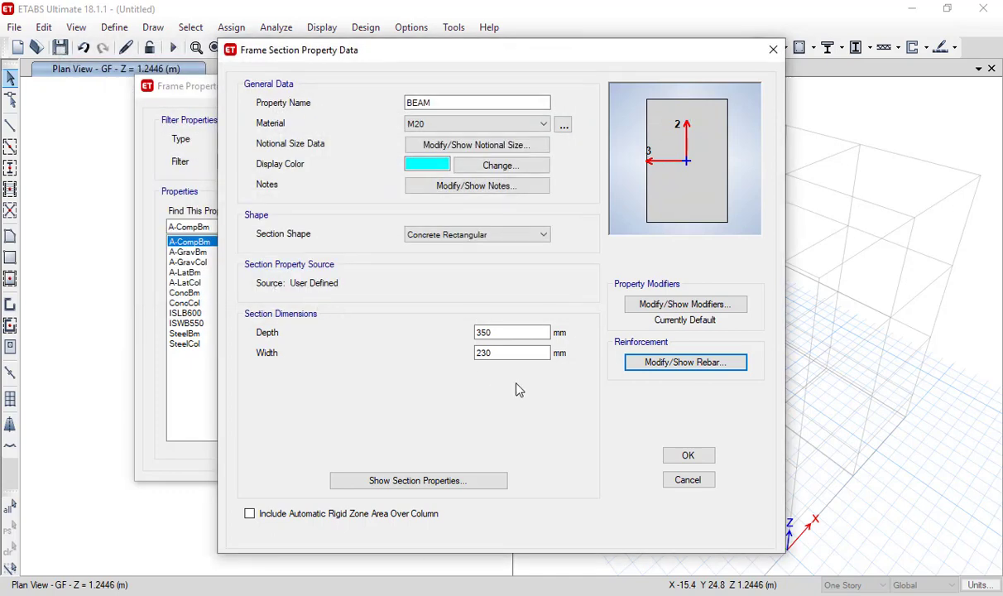
{"action": "left_click", "coordinate": [689, 455]}
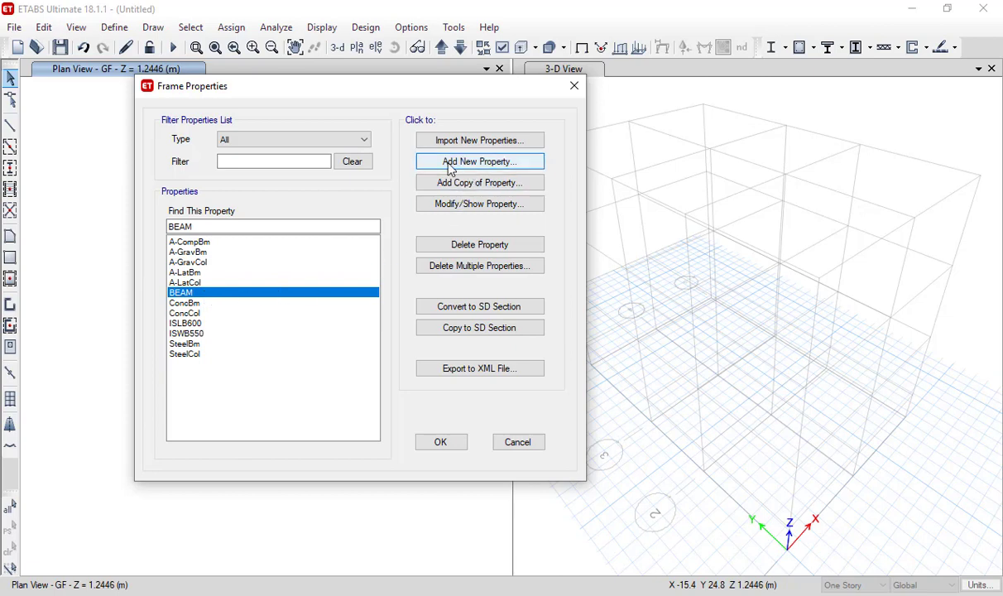
Add another concrete rectangular frame property named COLUMN with M20 as its material.
{"action": "left_click", "coordinate": [483, 162]}
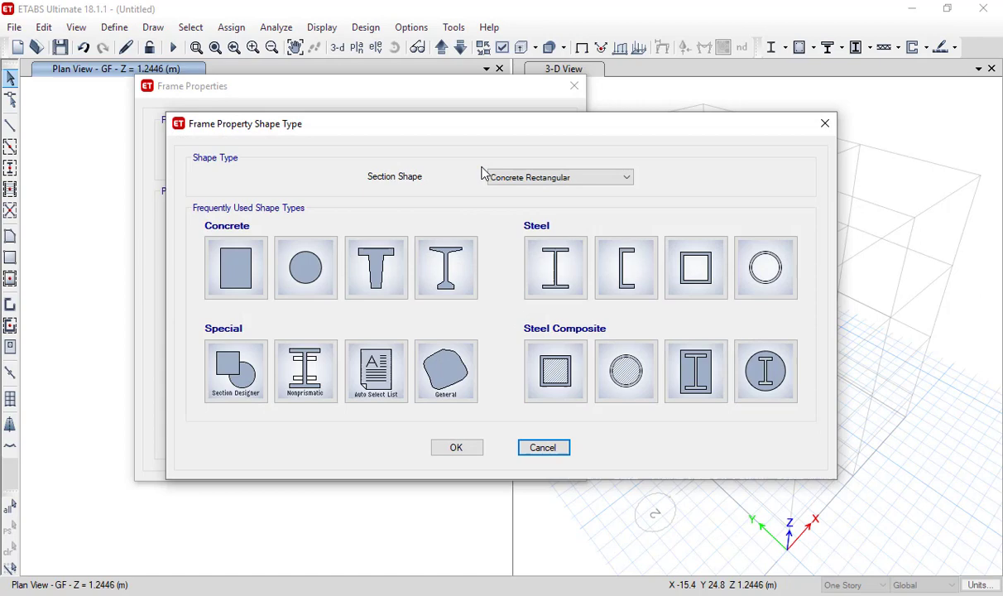
{"action": "left_click", "coordinate": [243, 258]}
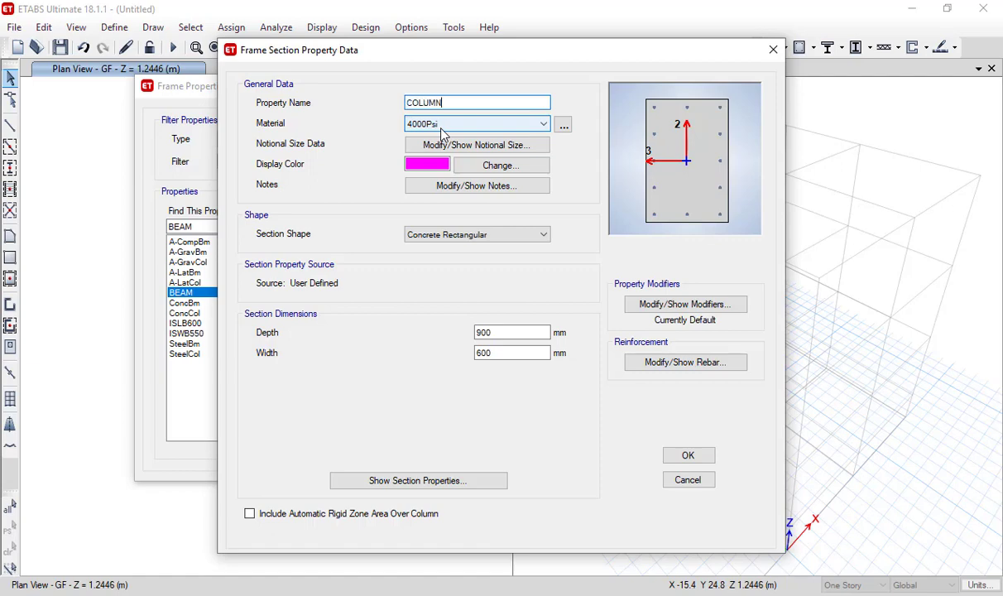
{"action": "left_click", "coordinate": [450, 125]}
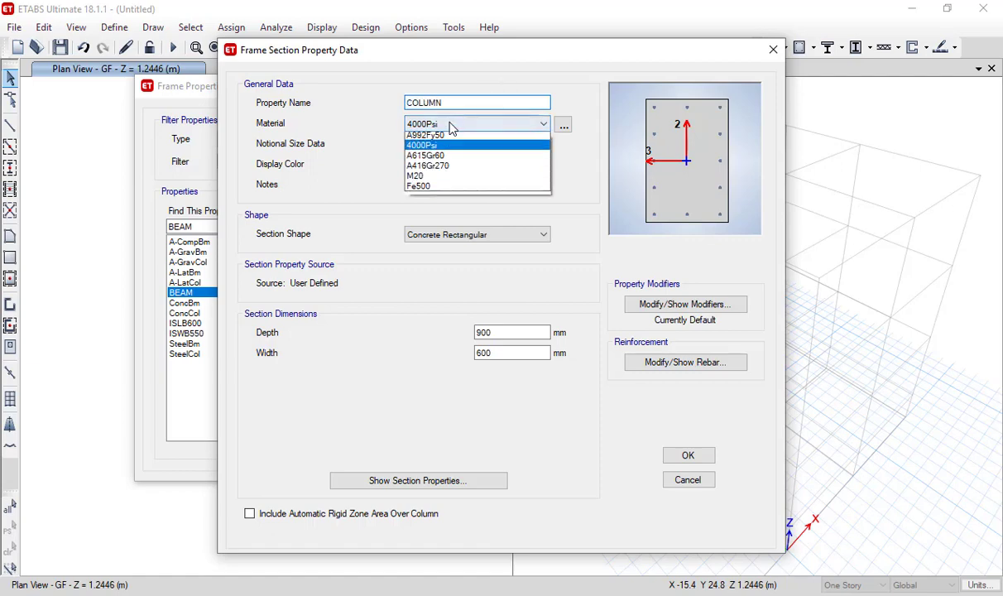
{"action": "left_click", "coordinate": [456, 181]}
Set the COLUMN section's depth and width to 350 mm each.
{"action": "left_click_drag", "start_coordinate": [511, 331], "coordinate": [435, 331]}
{"action": "type", "text": "3"}
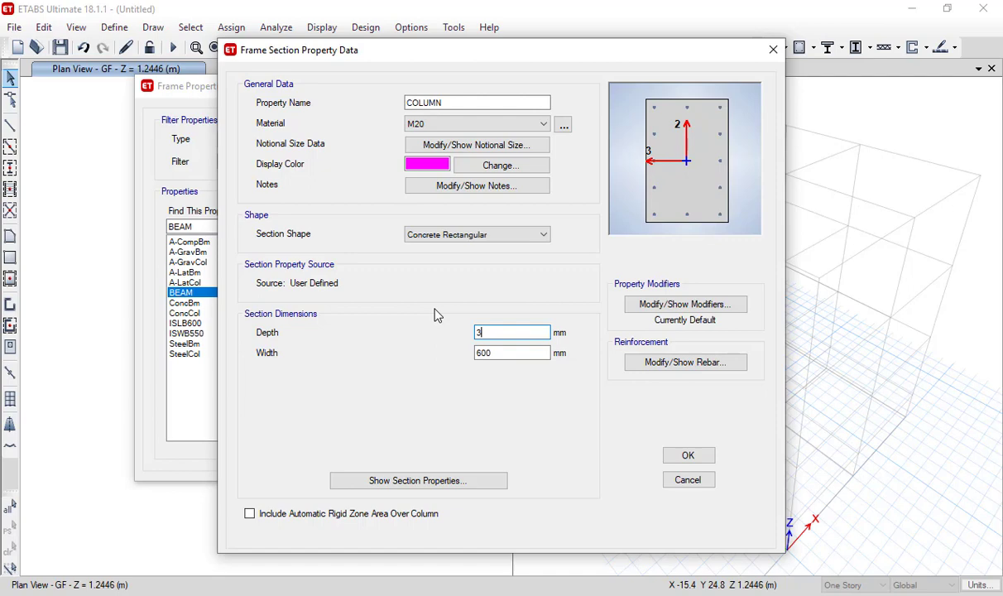
{"action": "type", "text": "50"}
{"action": "double_click", "coordinate": [484, 353]}
{"action": "type", "text": "350"}
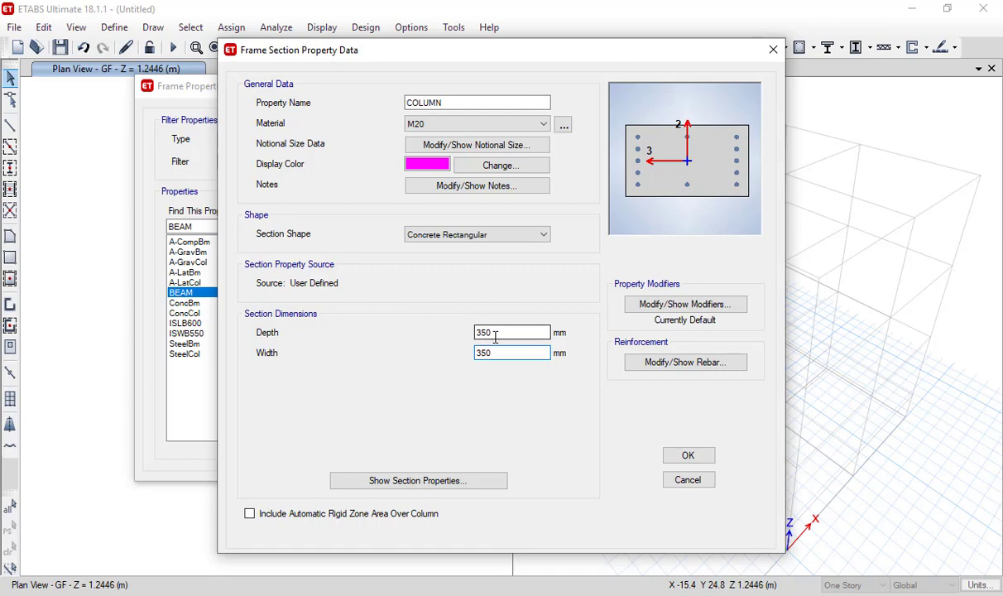
Set the COLUMN longitudinal and confinement rebar material to Fe500, with the reinforcement to be designed.
{"action": "left_click", "coordinate": [637, 362]}
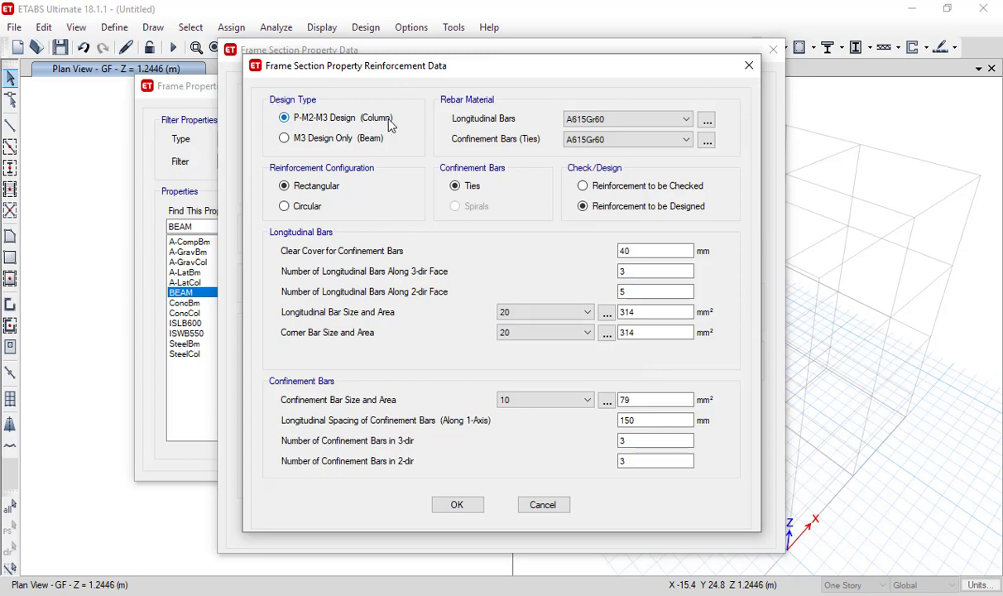
{"action": "left_click", "coordinate": [580, 120]}
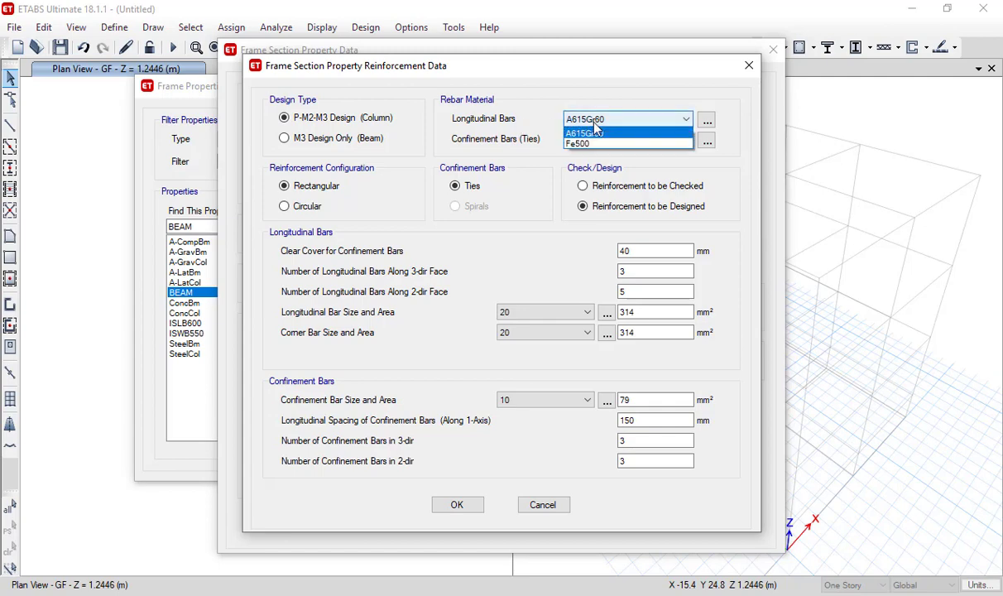
{"action": "left_click", "coordinate": [594, 145]}
{"action": "left_click", "coordinate": [595, 142]}
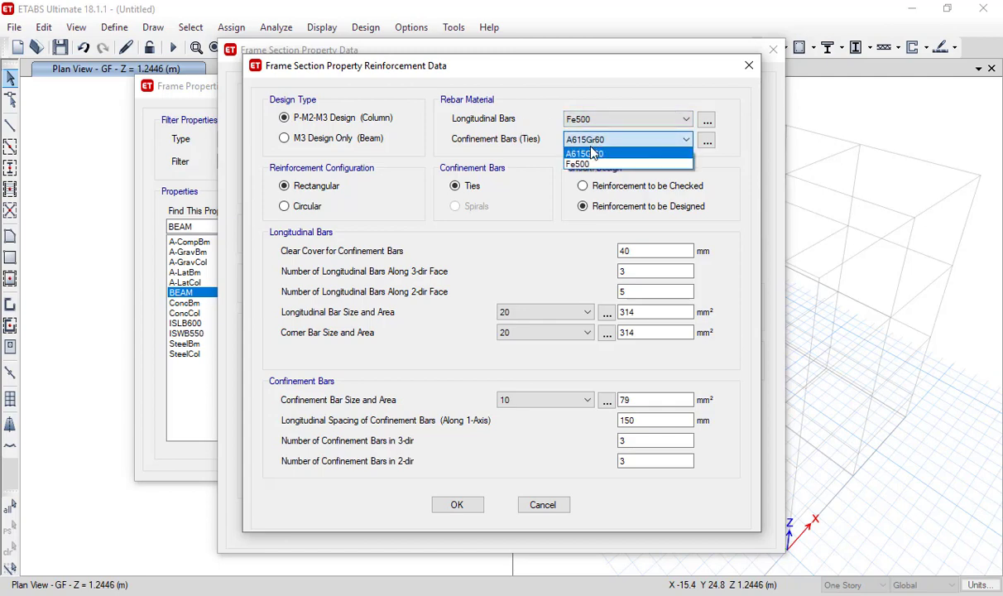
{"action": "left_click", "coordinate": [586, 164]}
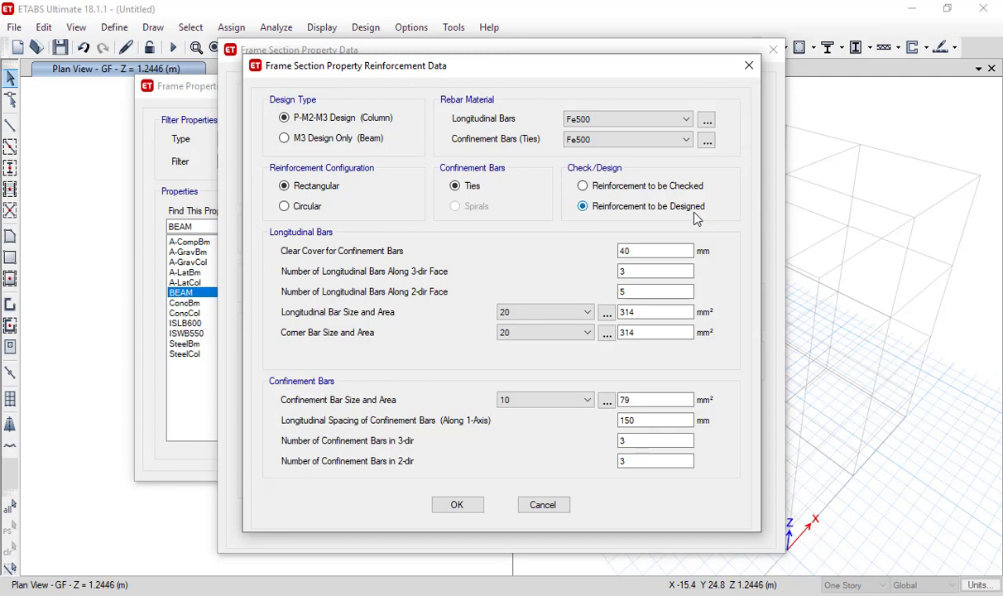
{"action": "left_click", "coordinate": [643, 189]}
{"action": "left_click", "coordinate": [582, 209]}
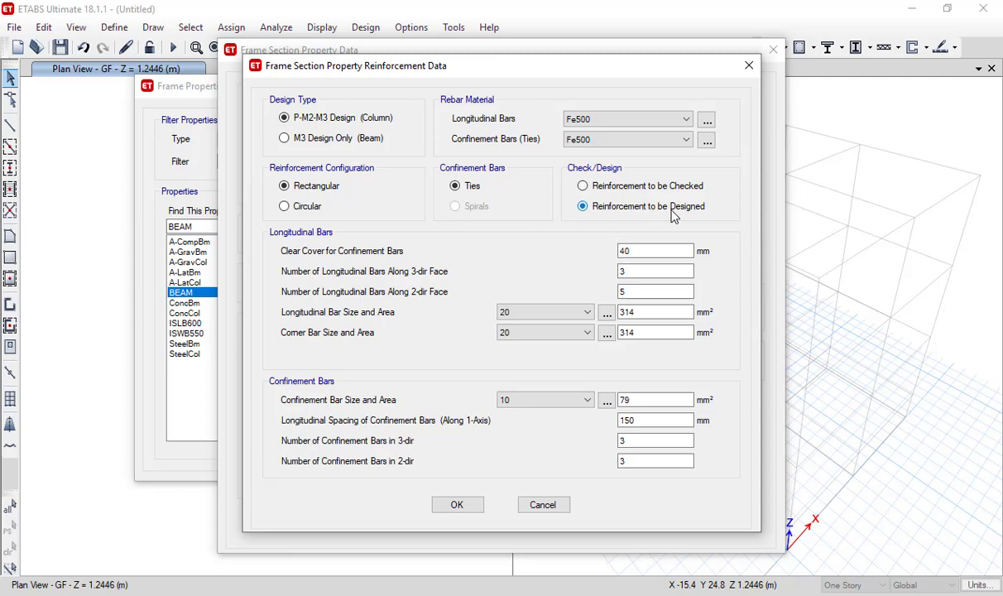
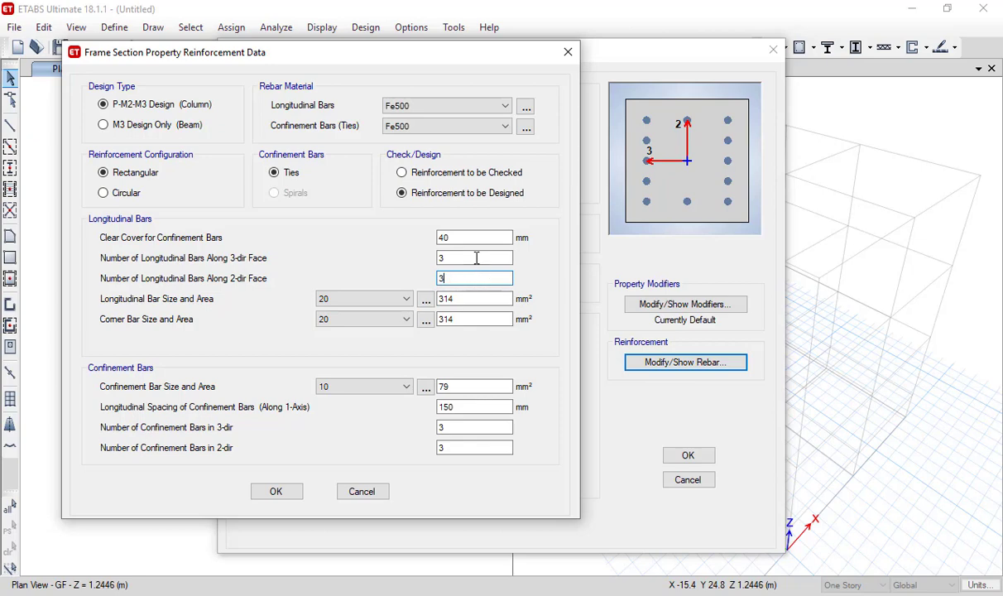
Set the COLUMN section's longitudinal bar size to 12 and its corner bar size to 16.
{"action": "left_click", "coordinate": [477, 275]}
{"action": "left_click", "coordinate": [352, 299]}
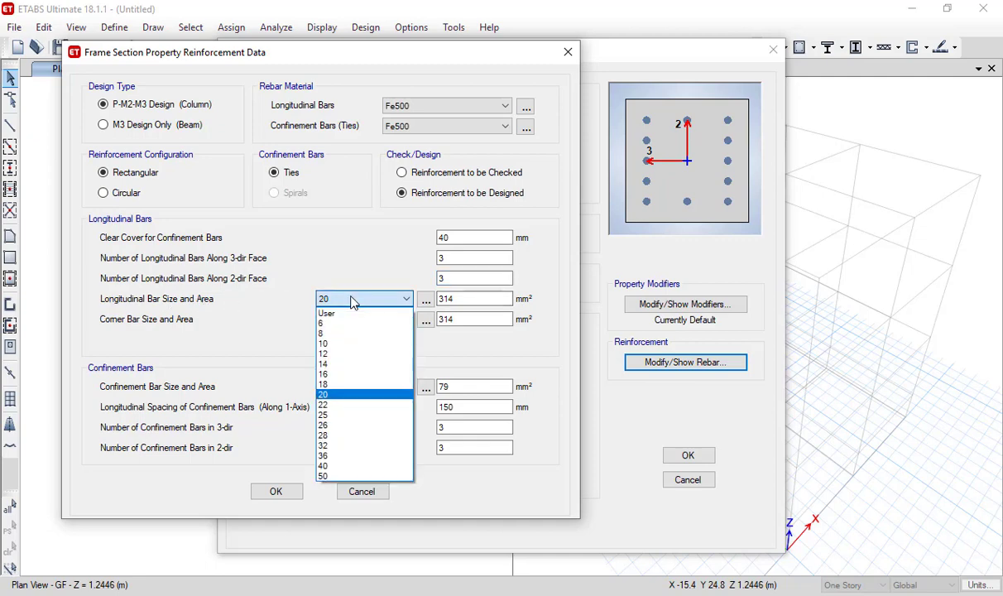
{"action": "left_click", "coordinate": [352, 356]}
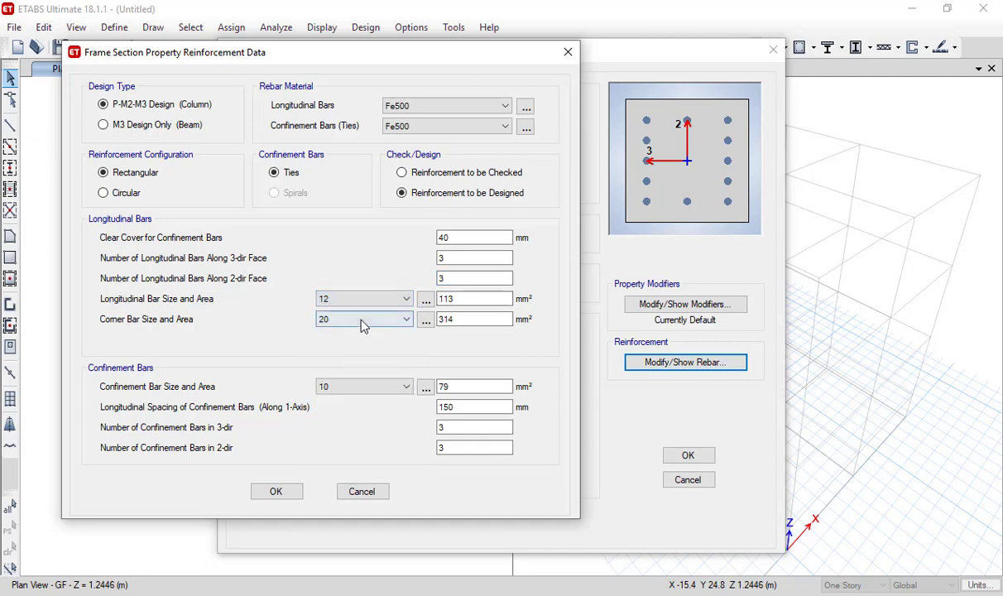
{"action": "left_click", "coordinate": [362, 321]}
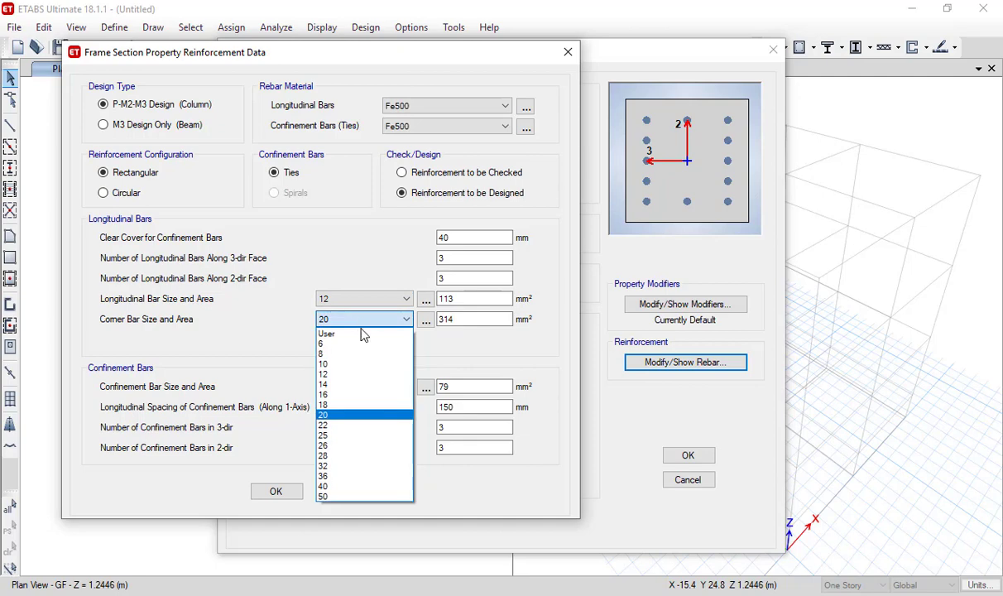
{"action": "left_click", "coordinate": [354, 394]}
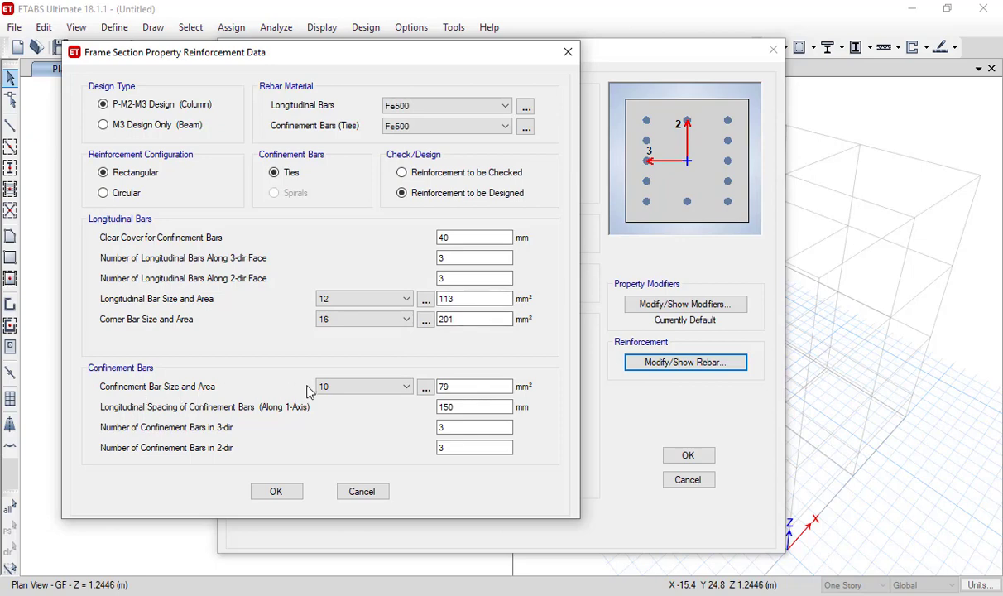
Keep the COLUMN confinement bar size at 10, set the longitudinal spacing to 100 mm, and accept the reinforcement data.
{"action": "left_click", "coordinate": [354, 389]}
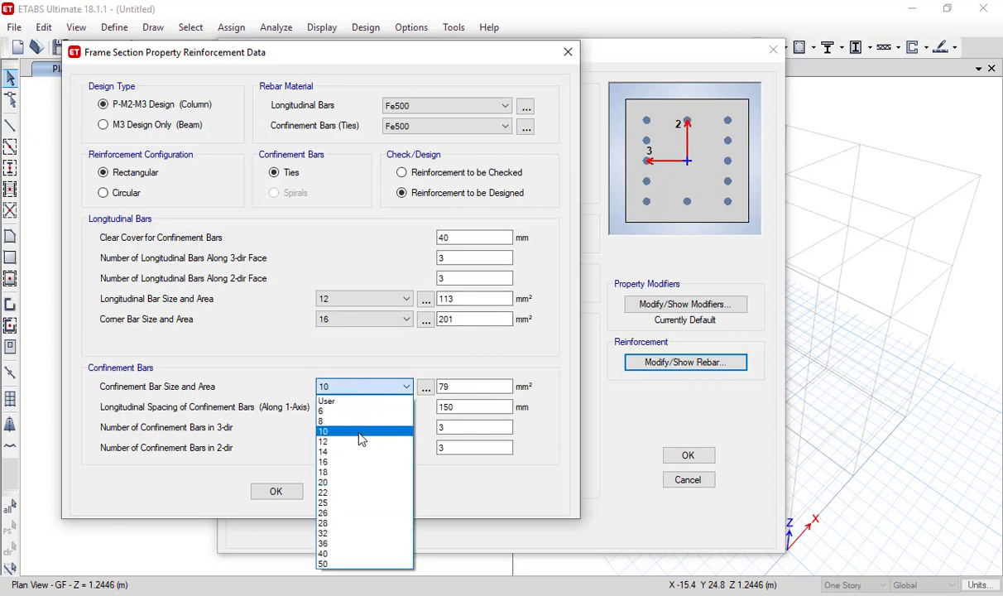
{"action": "left_click", "coordinate": [360, 432]}
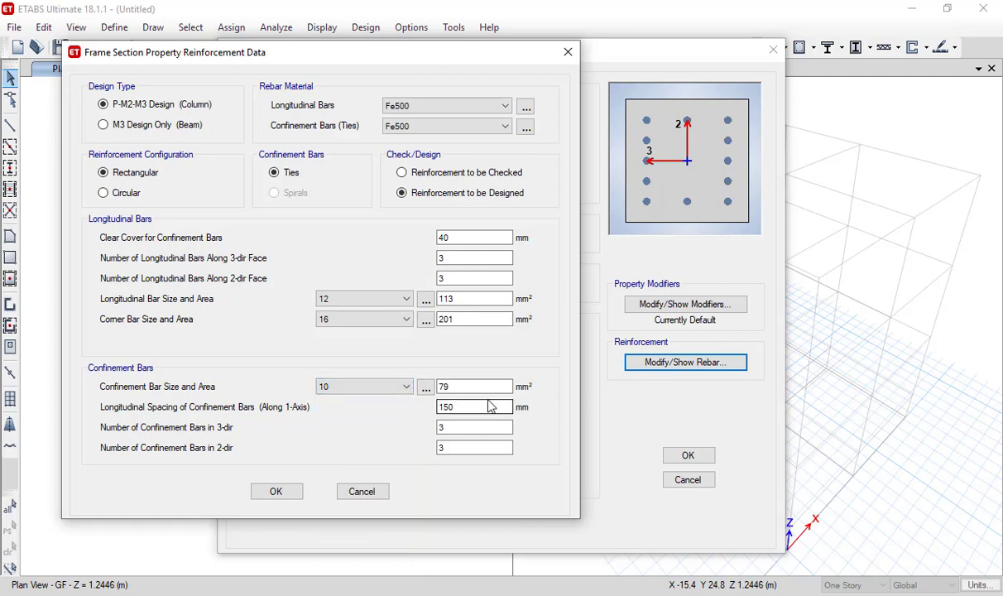
{"action": "left_click_drag", "start_coordinate": [482, 407], "coordinate": [414, 408]}
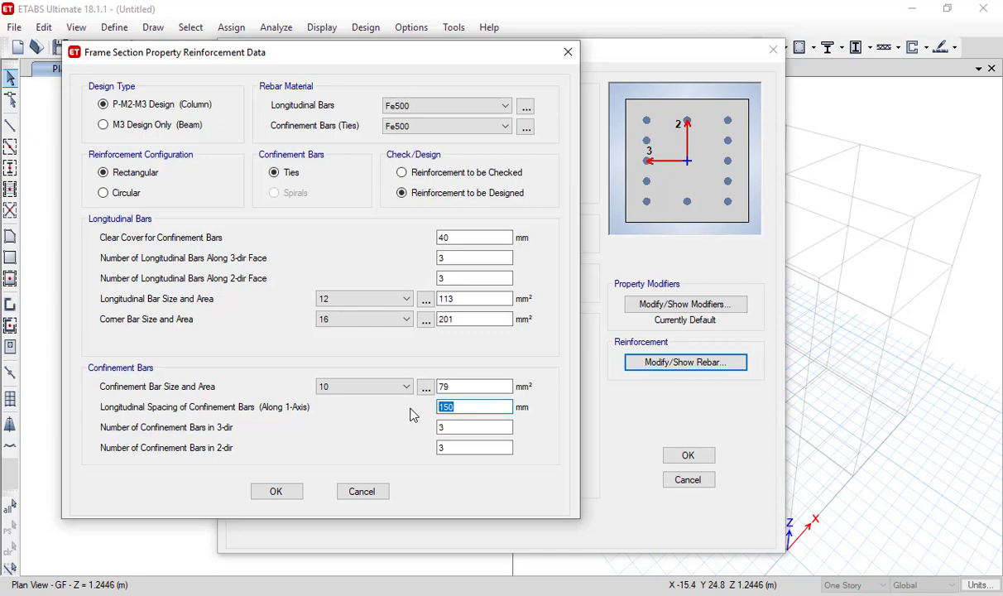
{"action": "type", "text": "100"}
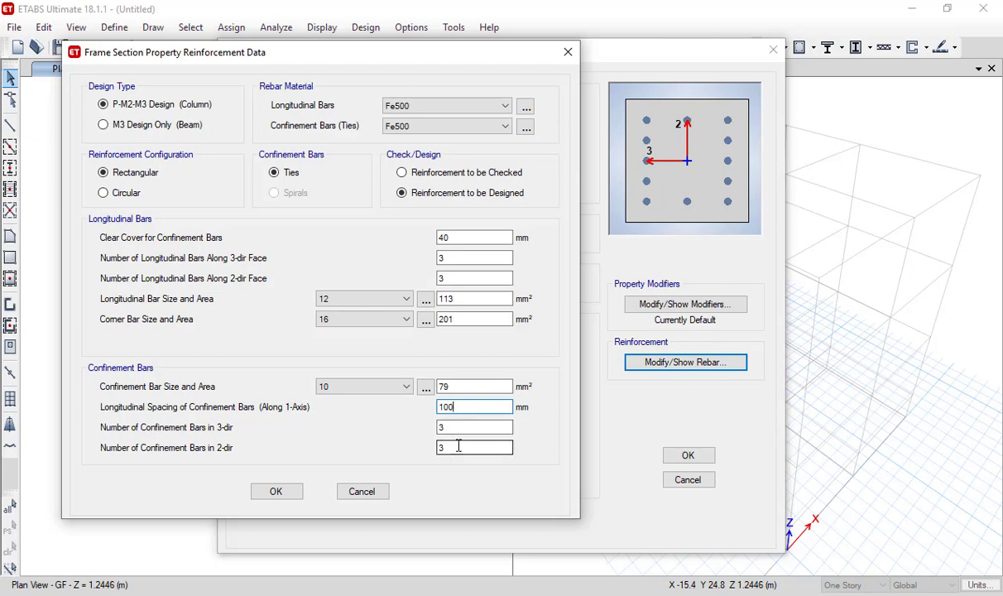
{"action": "left_click", "coordinate": [275, 495]}
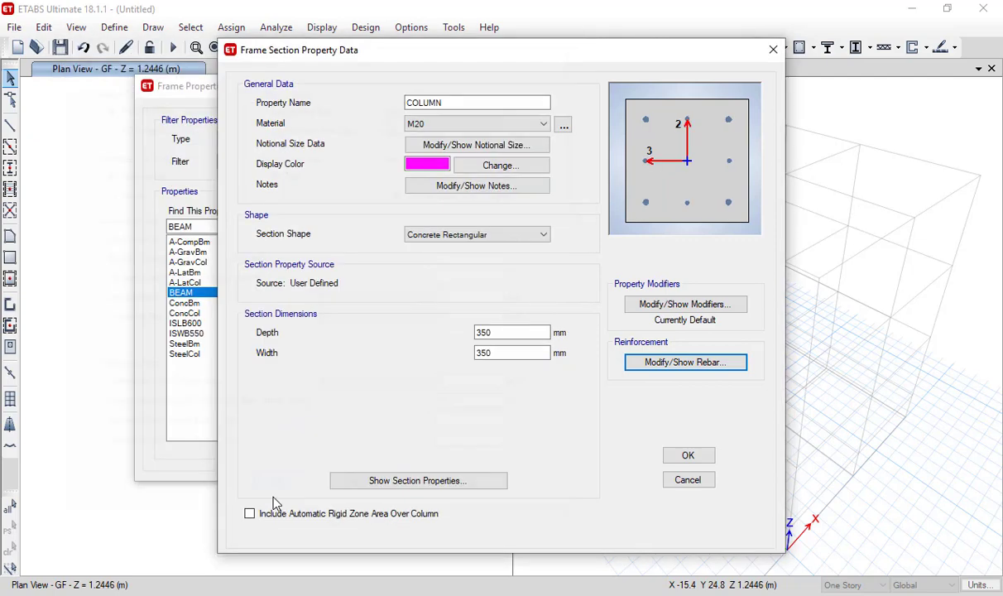
Review the COLUMN reinforcement data beside the section preview and accept the COLUMN section definition.
{"action": "left_click", "coordinate": [686, 363]}
{"action": "left_click_drag", "start_coordinate": [574, 64], "coordinate": [335, 60]}
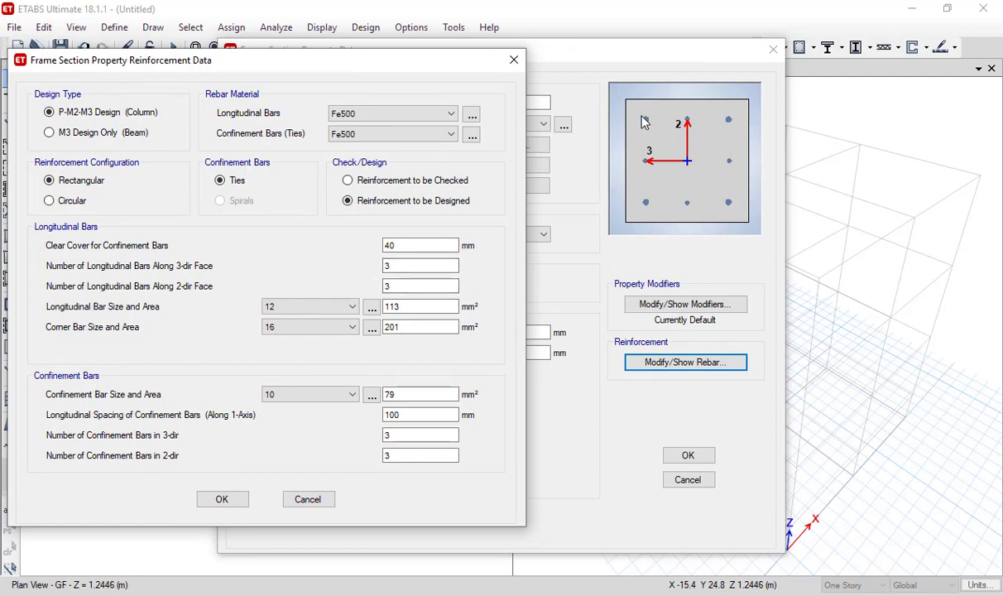
{"action": "left_click", "coordinate": [223, 501]}
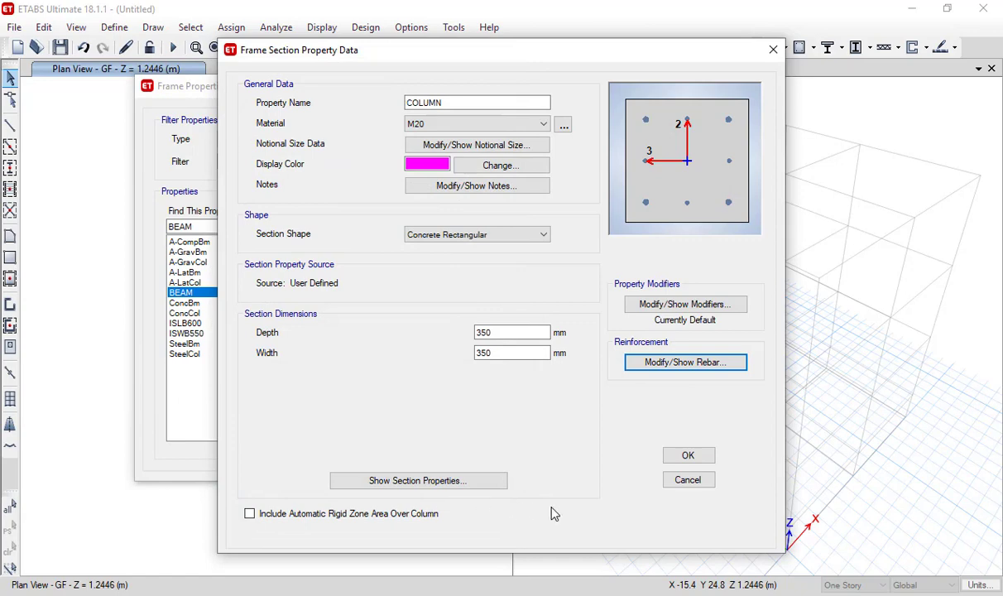
{"action": "left_click", "coordinate": [687, 456]}
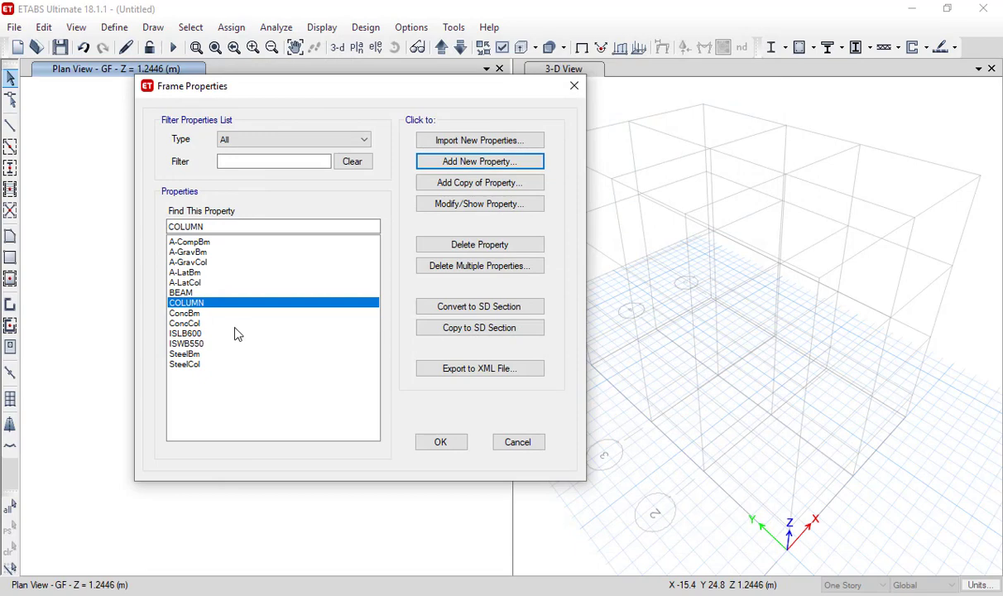
Delete the frame sections A-CompBm, A-GravBm, A-GravCol, A-LatBm and A-LatCol together.
{"action": "left_click", "coordinate": [188, 293]}
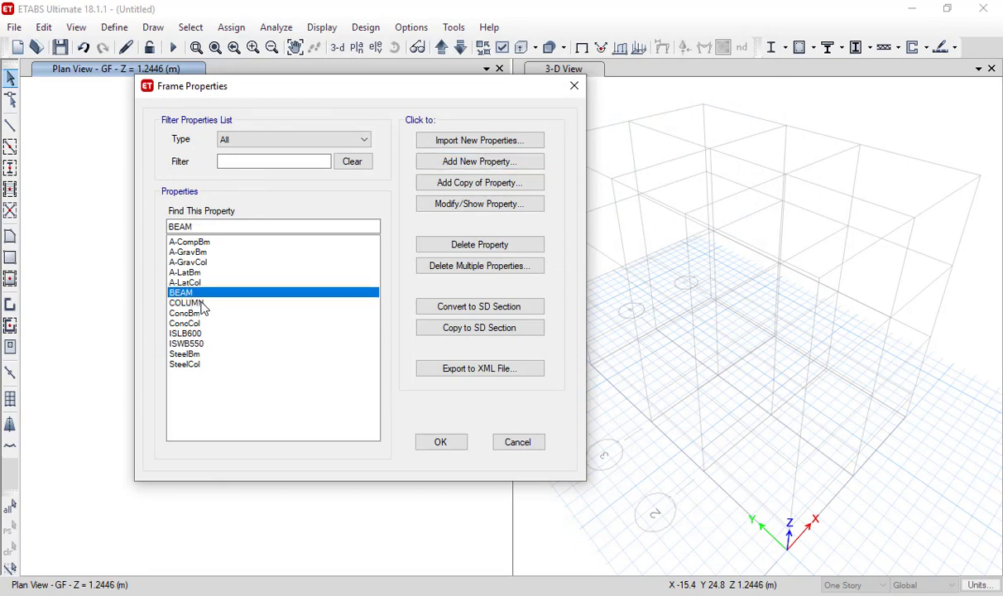
{"action": "left_click", "coordinate": [202, 304]}
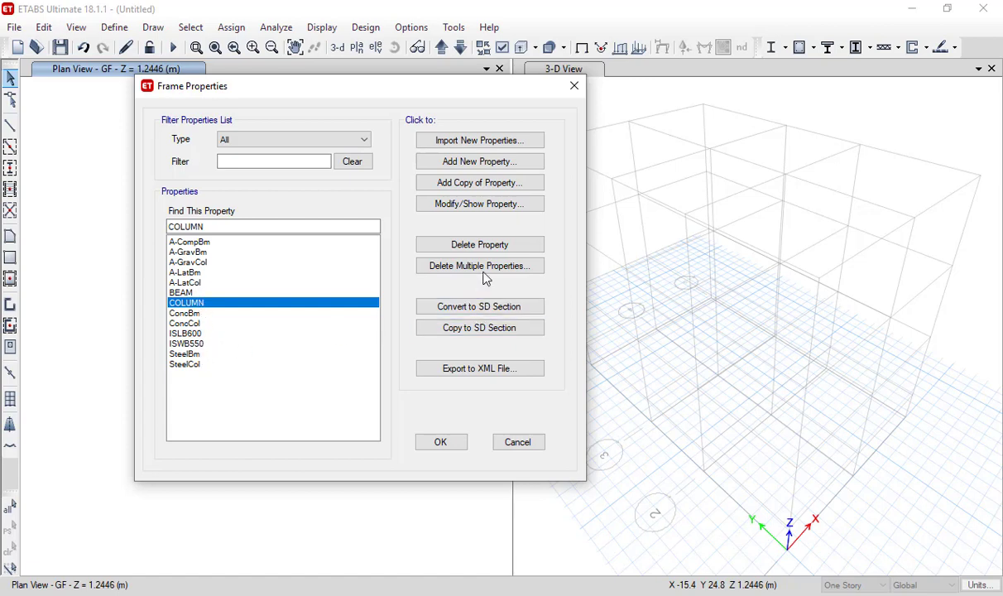
{"action": "left_click", "coordinate": [197, 242]}
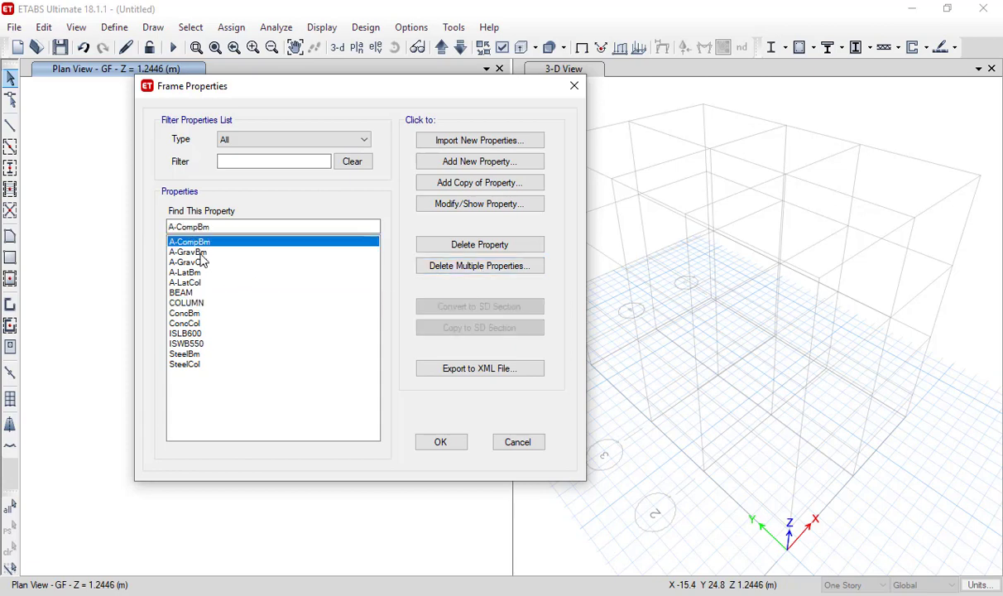
{"action": "left_click", "coordinate": [470, 268]}
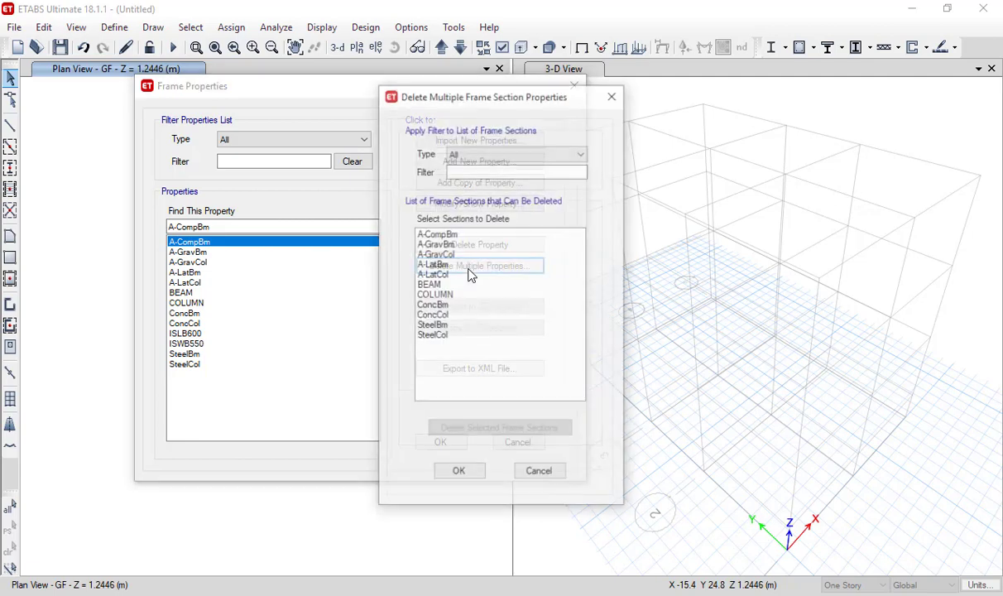
{"action": "left_click", "coordinate": [445, 236]}
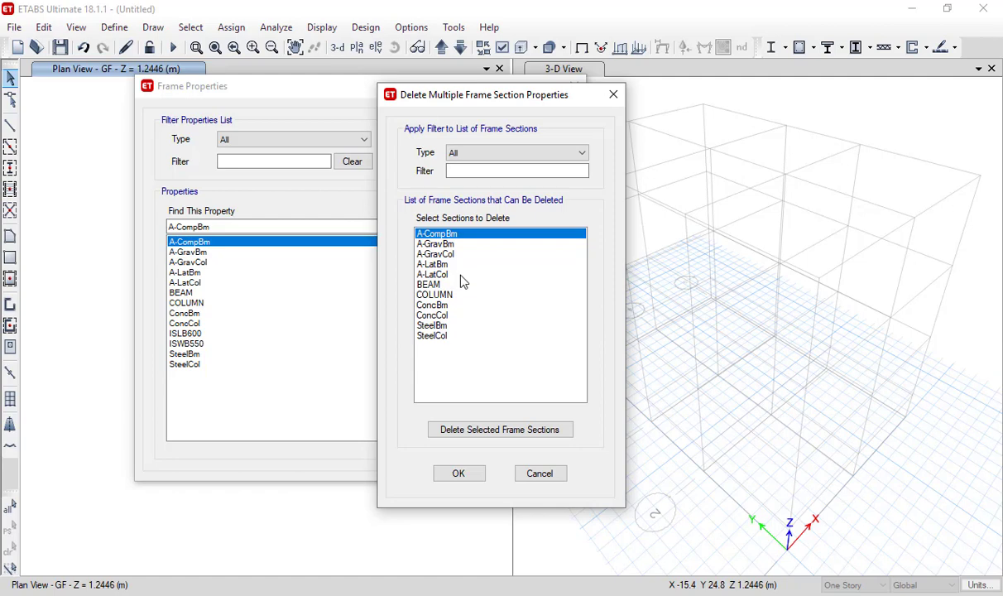
{"action": "left_click", "coordinate": [461, 275], "text": "shift"}
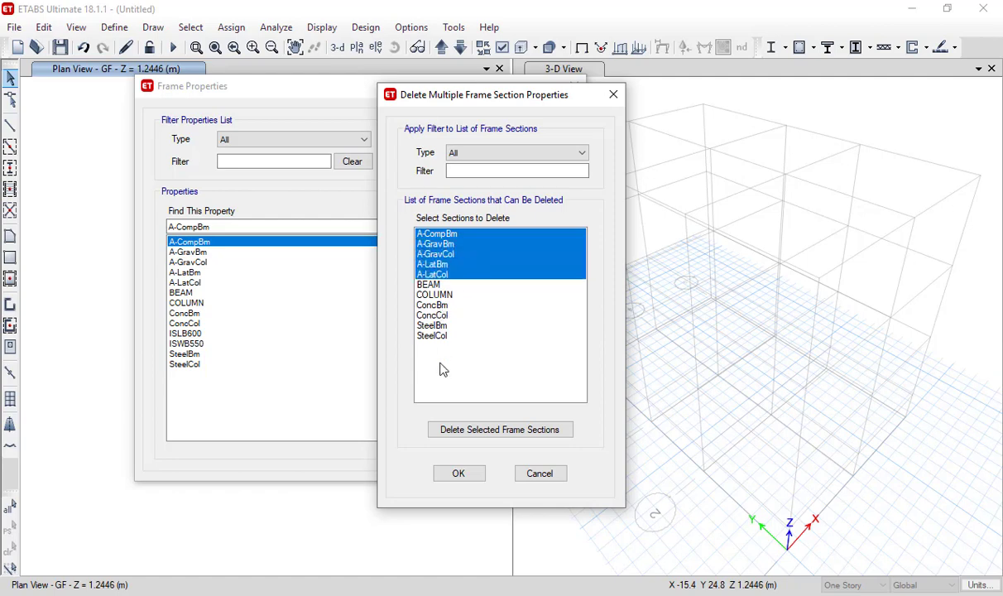
{"action": "left_click", "coordinate": [455, 431]}
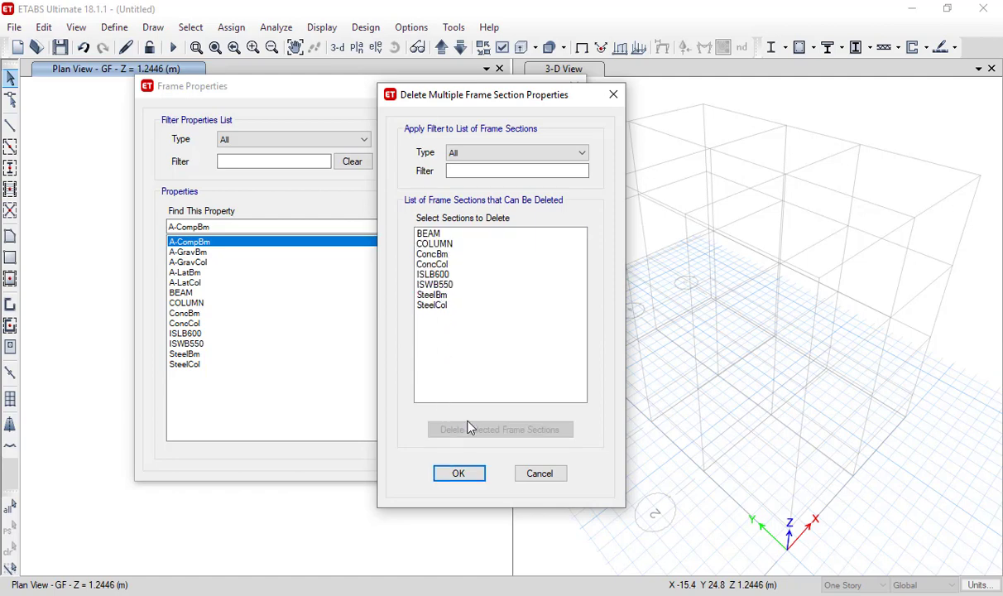
Delete the frame sections from ConcBm through SteelCol, keeping only BEAM and COLUMN, and accept the frame property list.
{"action": "left_click", "coordinate": [432, 254]}
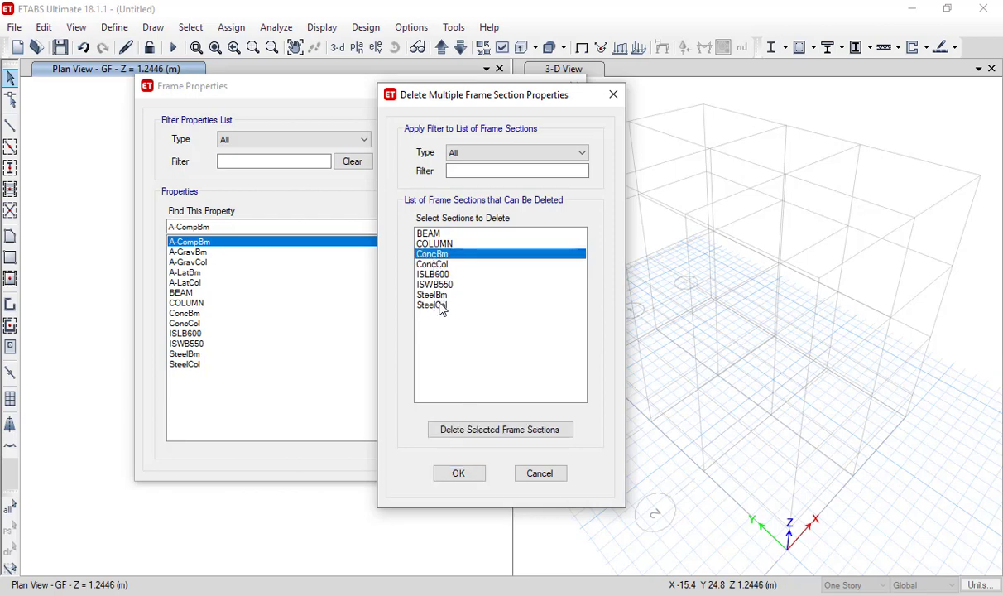
{"action": "left_click", "coordinate": [438, 306], "text": "shift"}
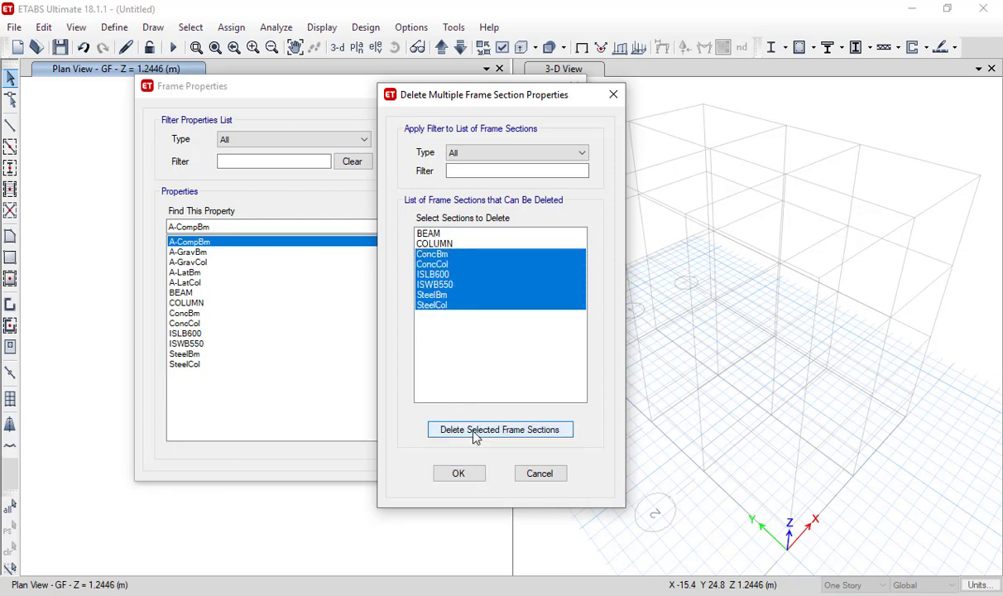
{"action": "left_click", "coordinate": [443, 368]}
{"action": "left_click", "coordinate": [440, 257]}
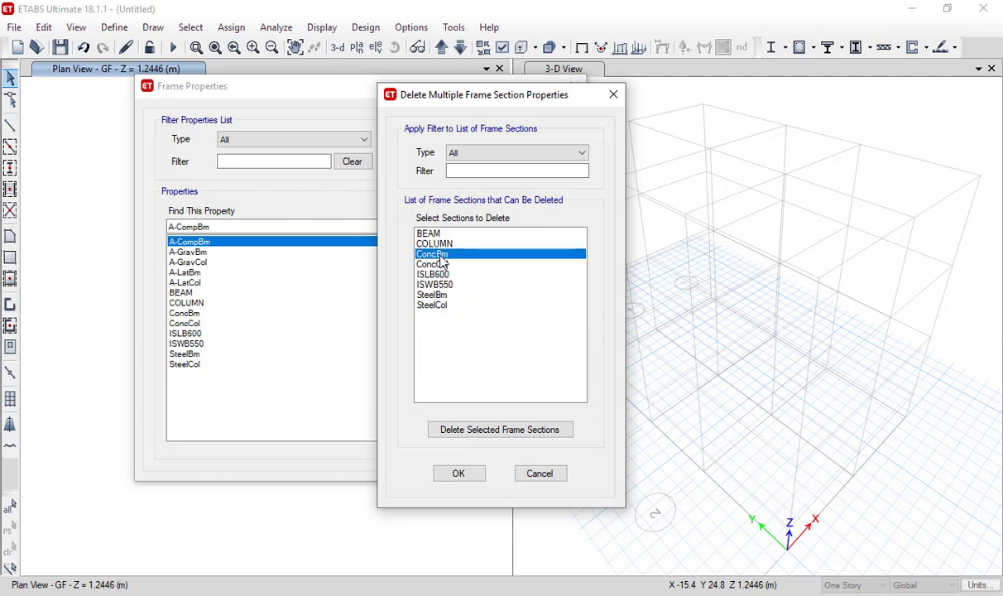
{"action": "left_click", "coordinate": [443, 309], "text": "shift"}
{"action": "left_click", "coordinate": [484, 430]}
{"action": "left_click", "coordinate": [454, 475]}
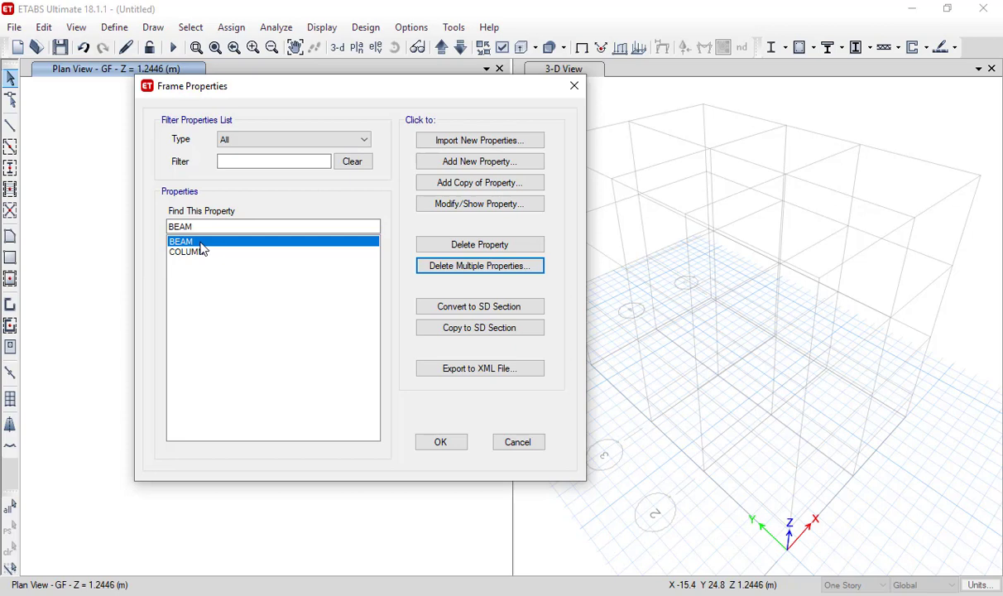
{"action": "left_click", "coordinate": [440, 444]}
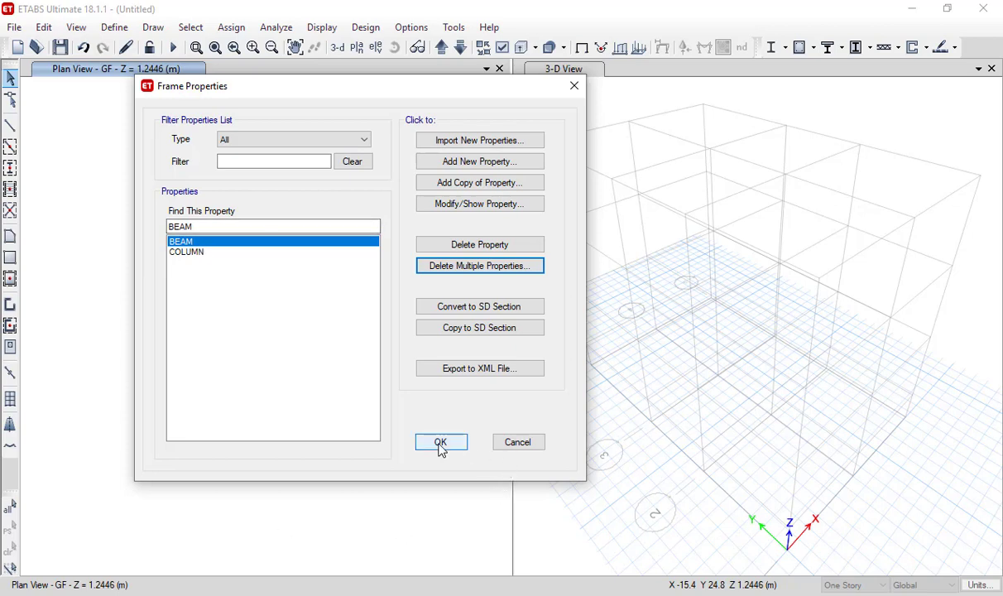
{"action": "left_click", "coordinate": [440, 444]}
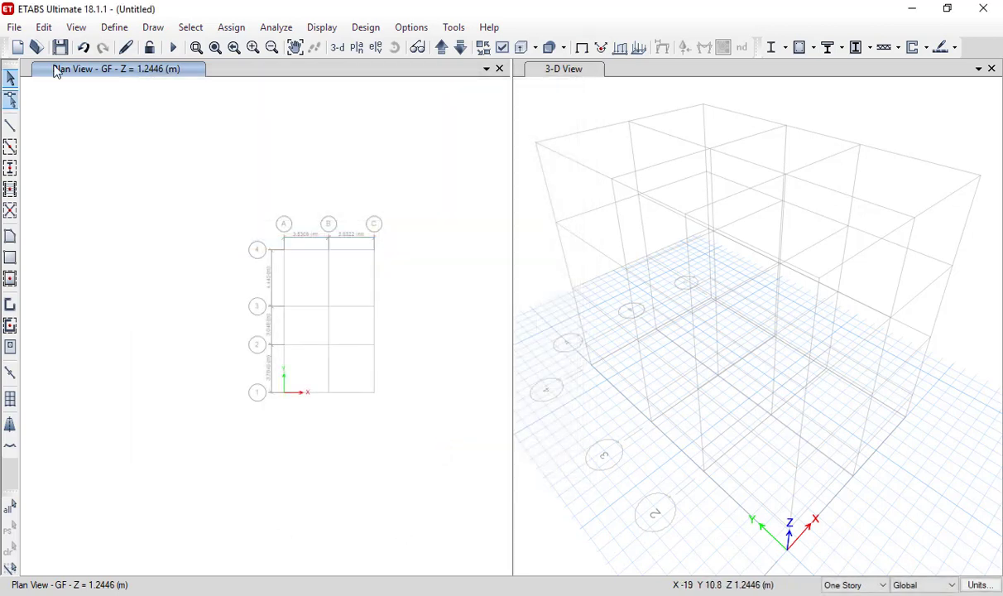
Add a new slab section property named SLAB 125 MM.
{"action": "left_click", "coordinate": [114, 27]}
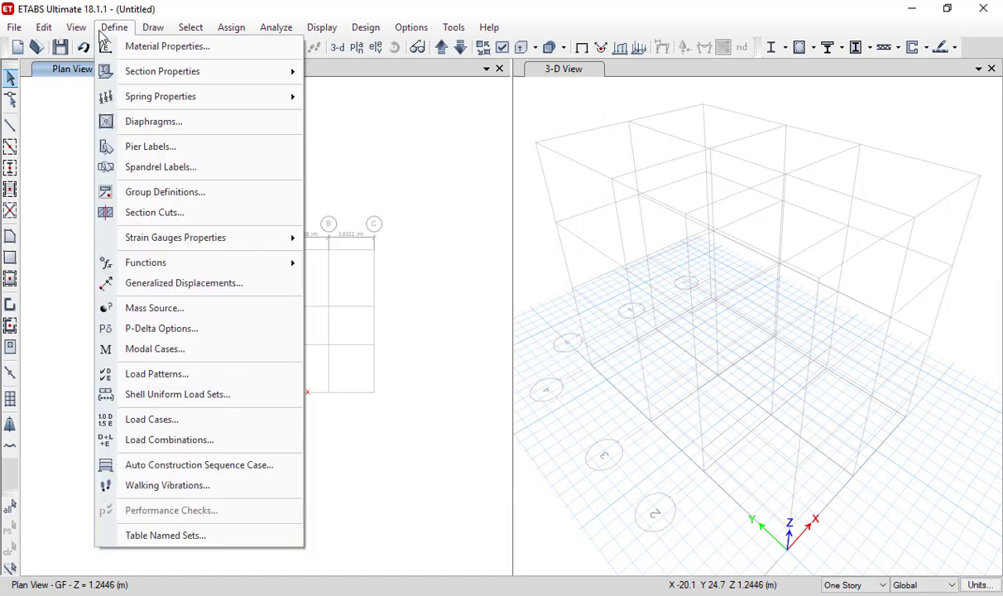
{"action": "mouse_move", "coordinate": [133, 73]}
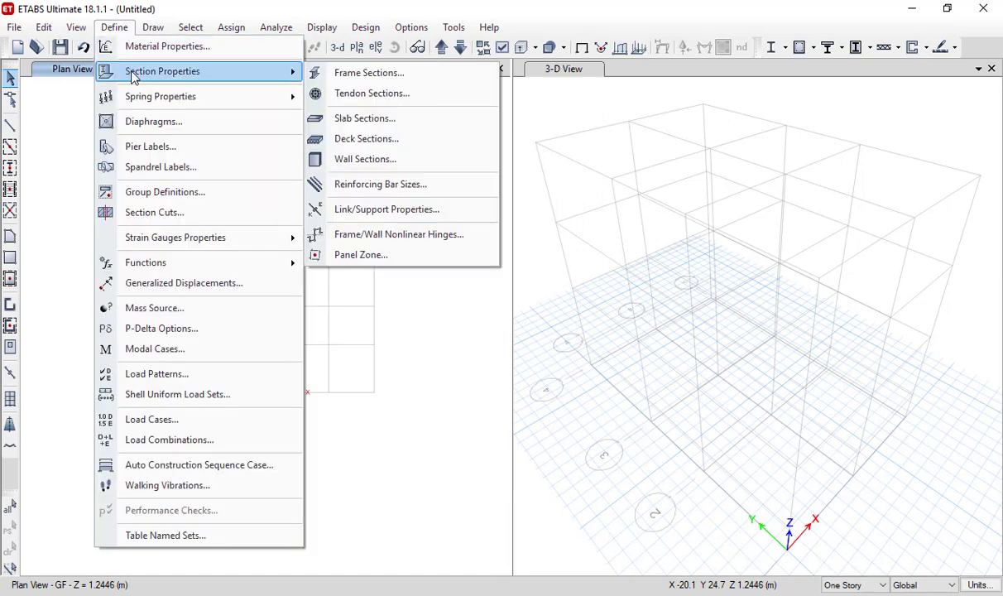
{"action": "left_click", "coordinate": [370, 122]}
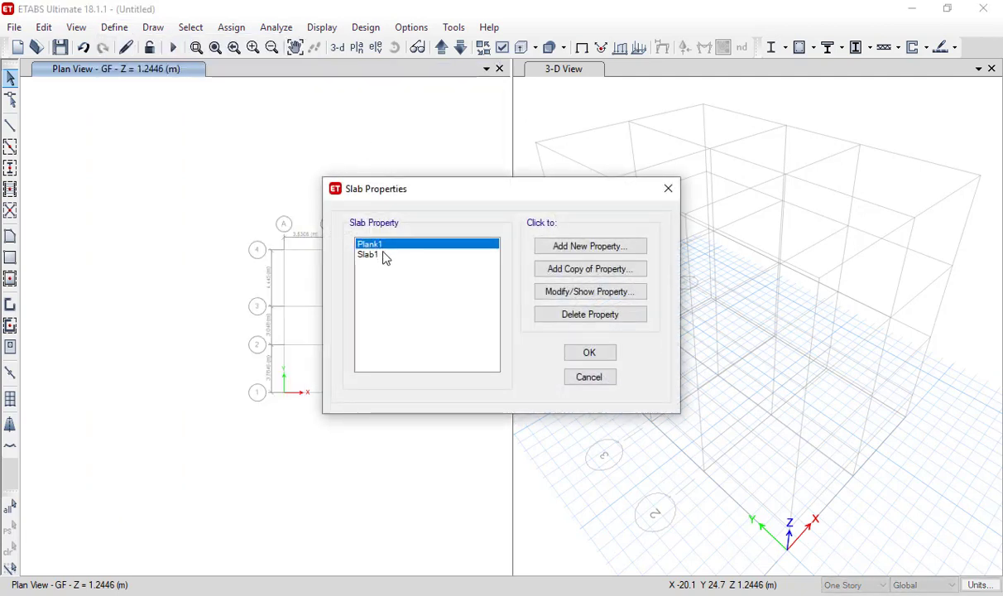
{"action": "left_click", "coordinate": [611, 259]}
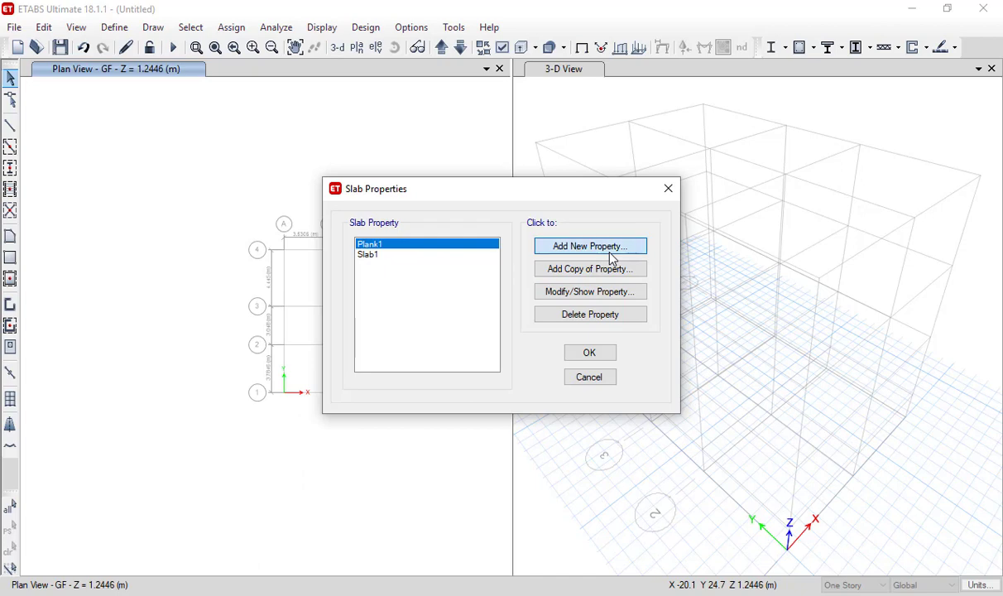
{"action": "left_click_drag", "start_coordinate": [534, 135], "coordinate": [455, 143]}
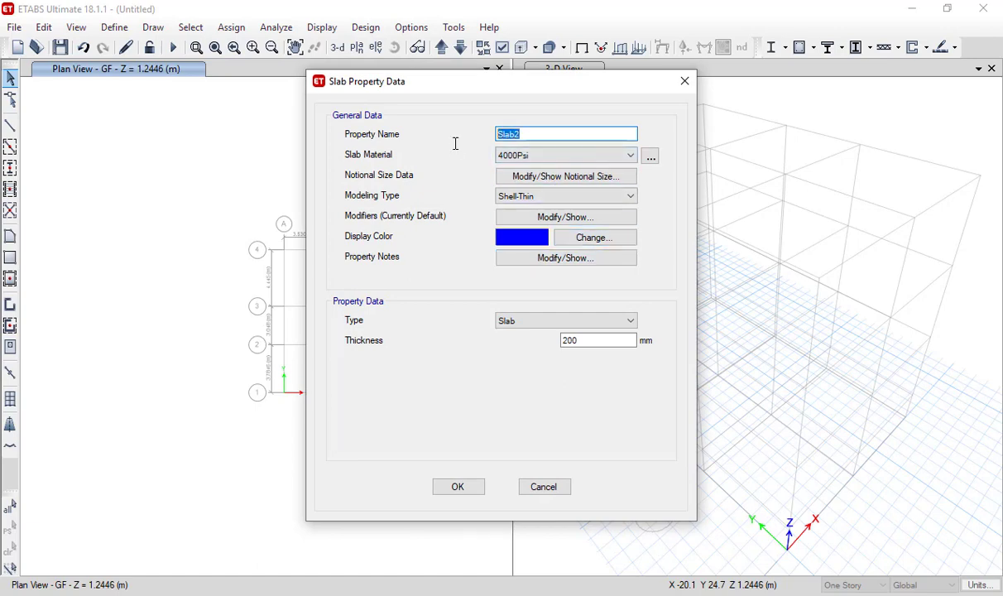
{"action": "type", "text": "SLAB 125 MM"}
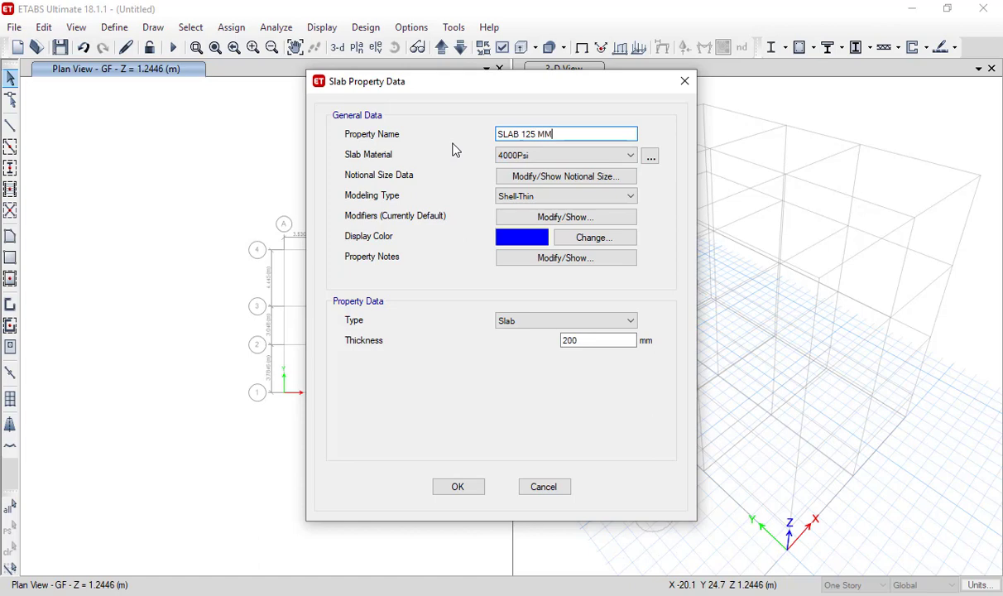
Set the material of SLAB 125 MM to M20 and keep Shell-Thin as its modeling type.
{"action": "left_click", "coordinate": [534, 159]}
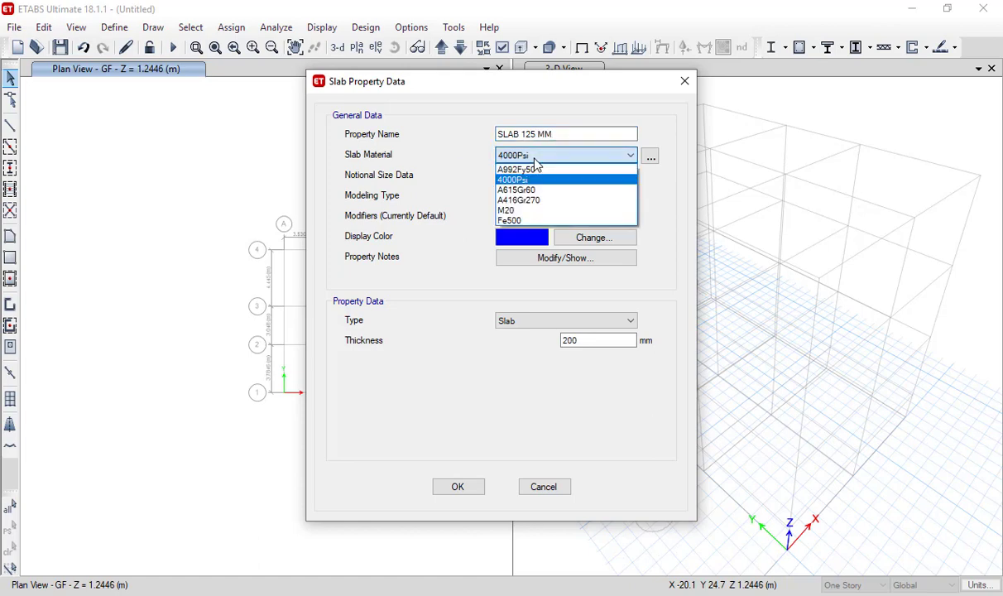
{"action": "left_click", "coordinate": [536, 210]}
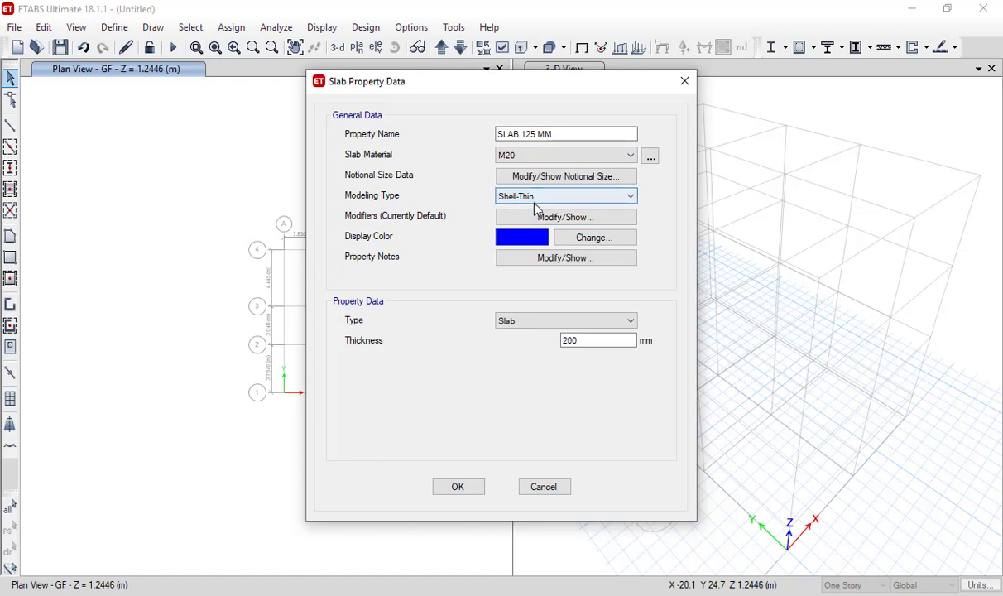
{"action": "left_click", "coordinate": [539, 199]}
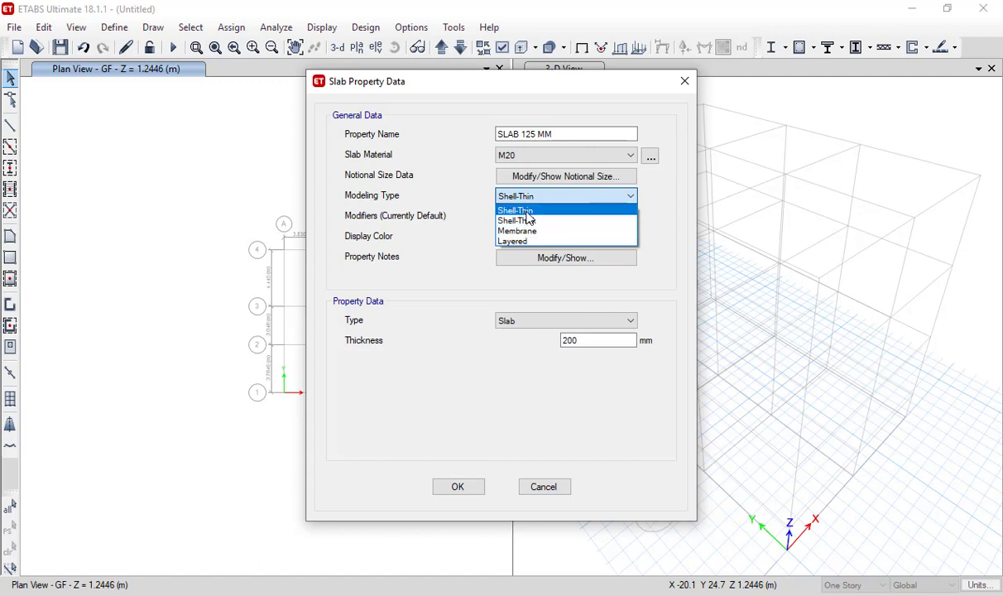
{"action": "left_click", "coordinate": [526, 211]}
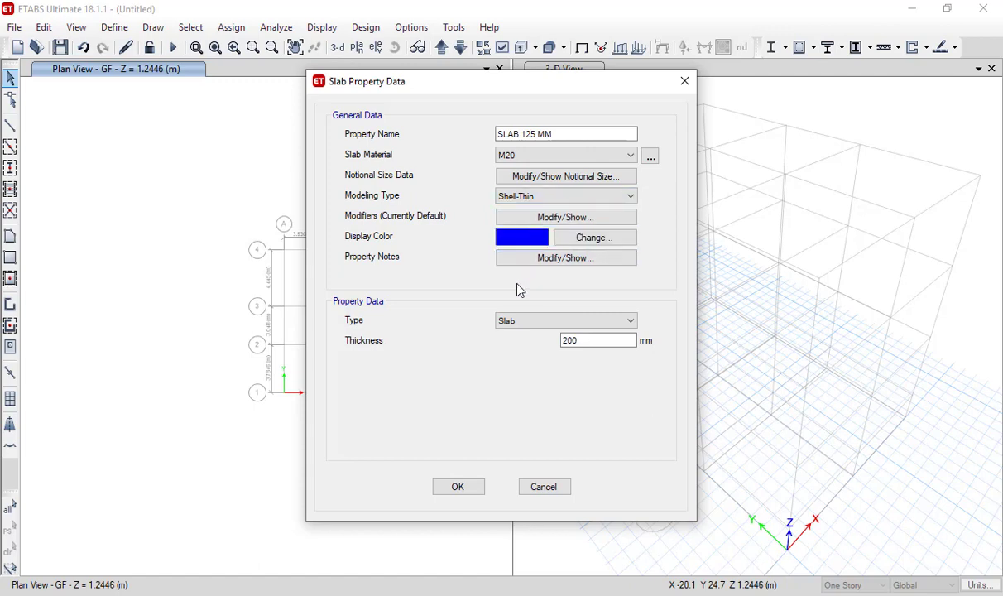
Keep Slab as the type of SLAB 125 MM, set its thickness to 125 mm and accept the property data.
{"action": "left_click", "coordinate": [527, 323]}
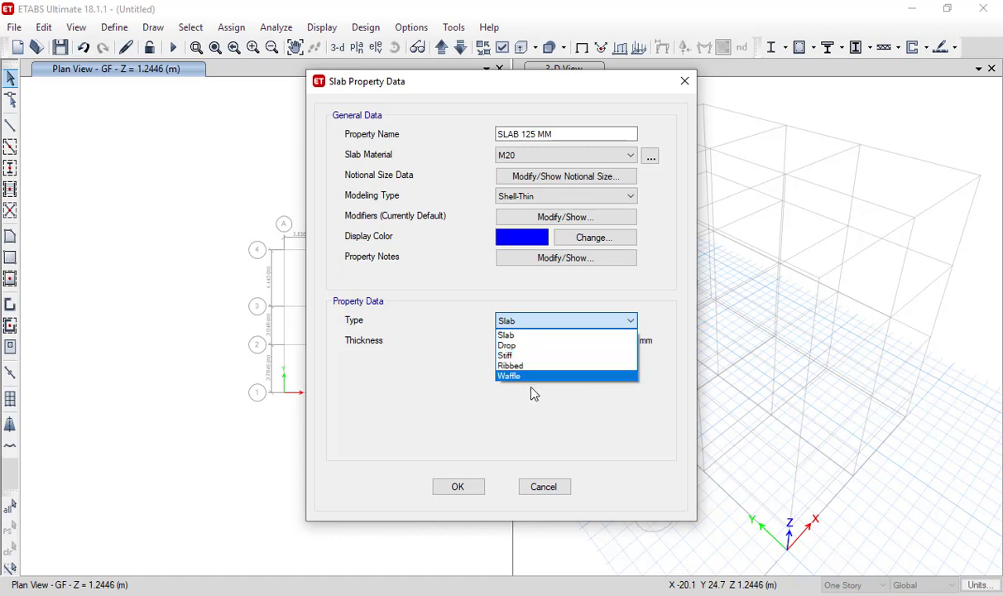
{"action": "left_click", "coordinate": [497, 407]}
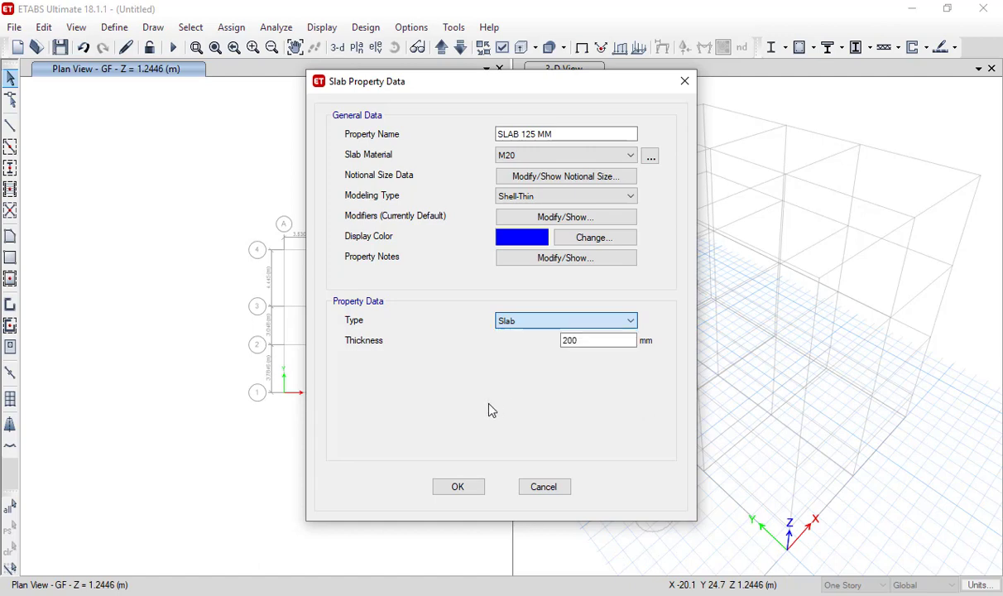
{"action": "left_click_drag", "start_coordinate": [590, 340], "coordinate": [478, 351]}
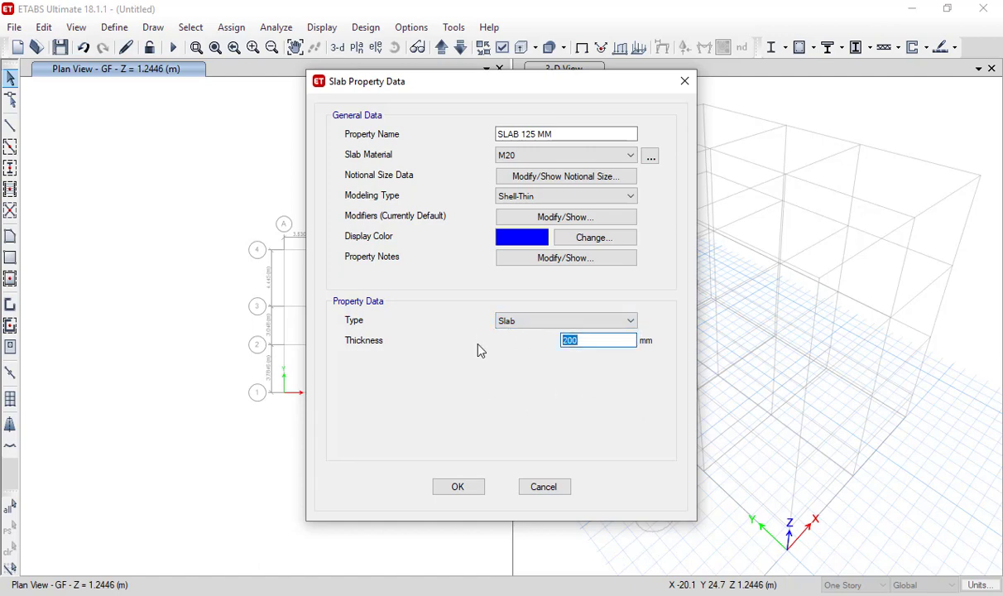
{"action": "type", "text": "125"}
{"action": "left_click", "coordinate": [466, 490]}
Delete the default slab properties Plank1 and Slab1, keeping only SLAB 125 MM, and accept the slab property list.
{"action": "left_click", "coordinate": [364, 244]}
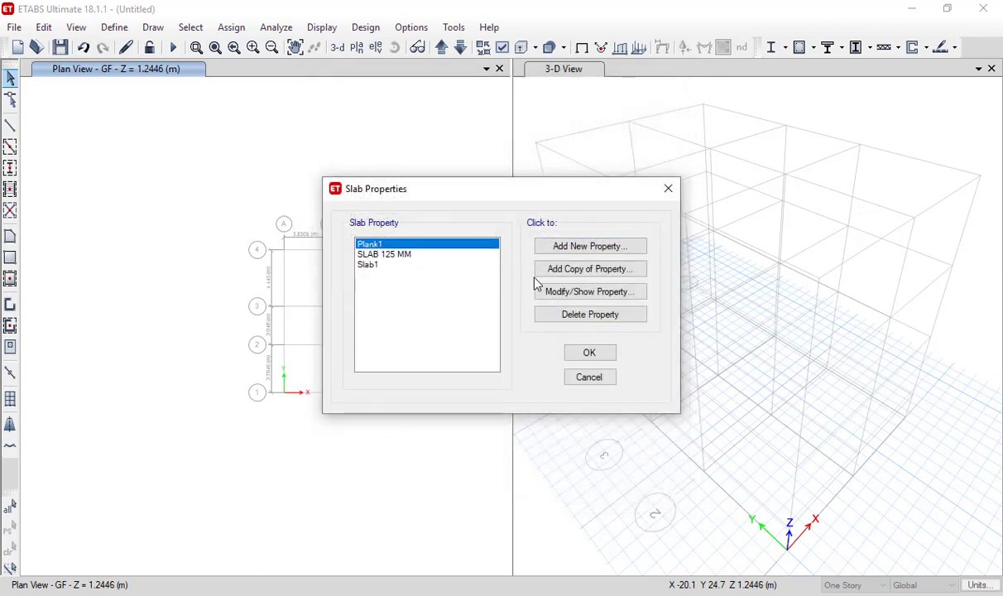
{"action": "left_click", "coordinate": [592, 317]}
{"action": "left_click", "coordinate": [370, 256]}
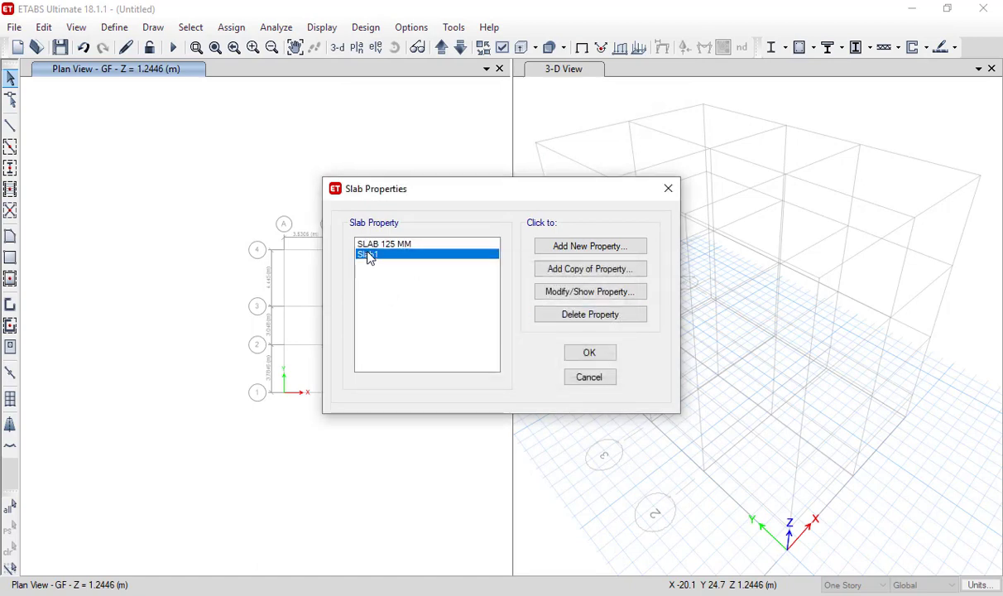
{"action": "left_click", "coordinate": [573, 316]}
{"action": "left_click", "coordinate": [544, 361]}
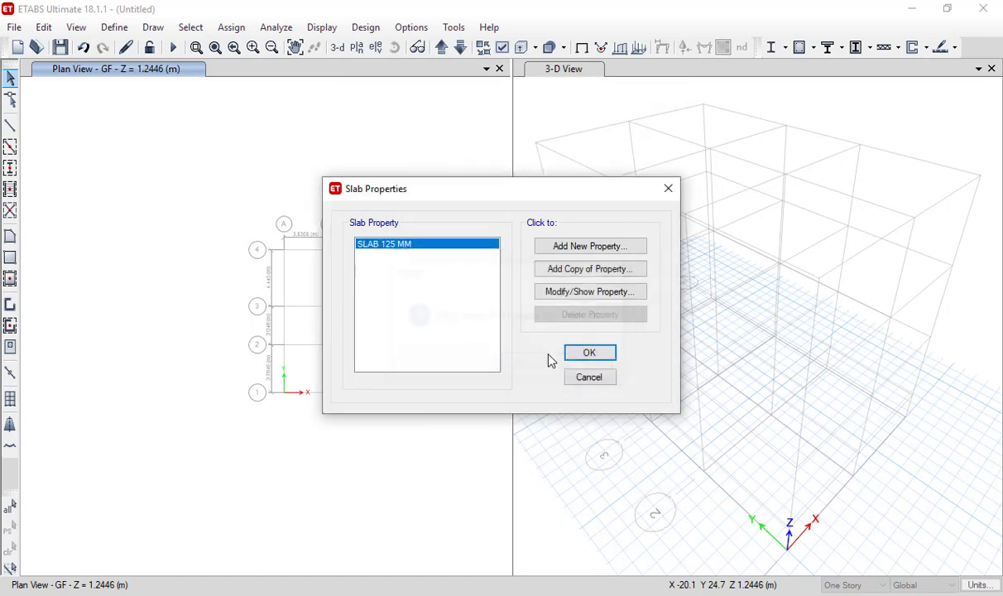
{"action": "left_click", "coordinate": [587, 353]}
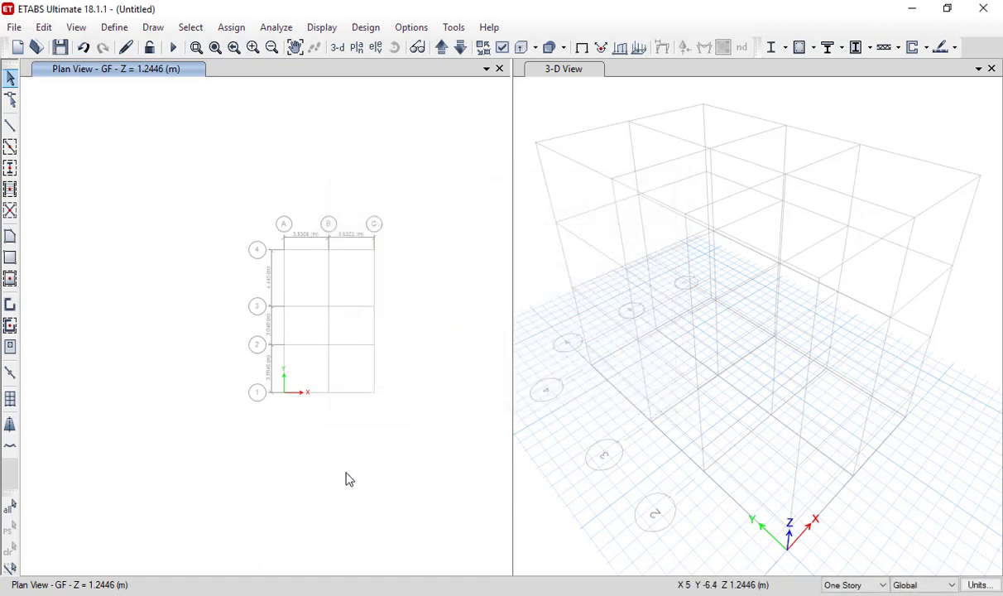